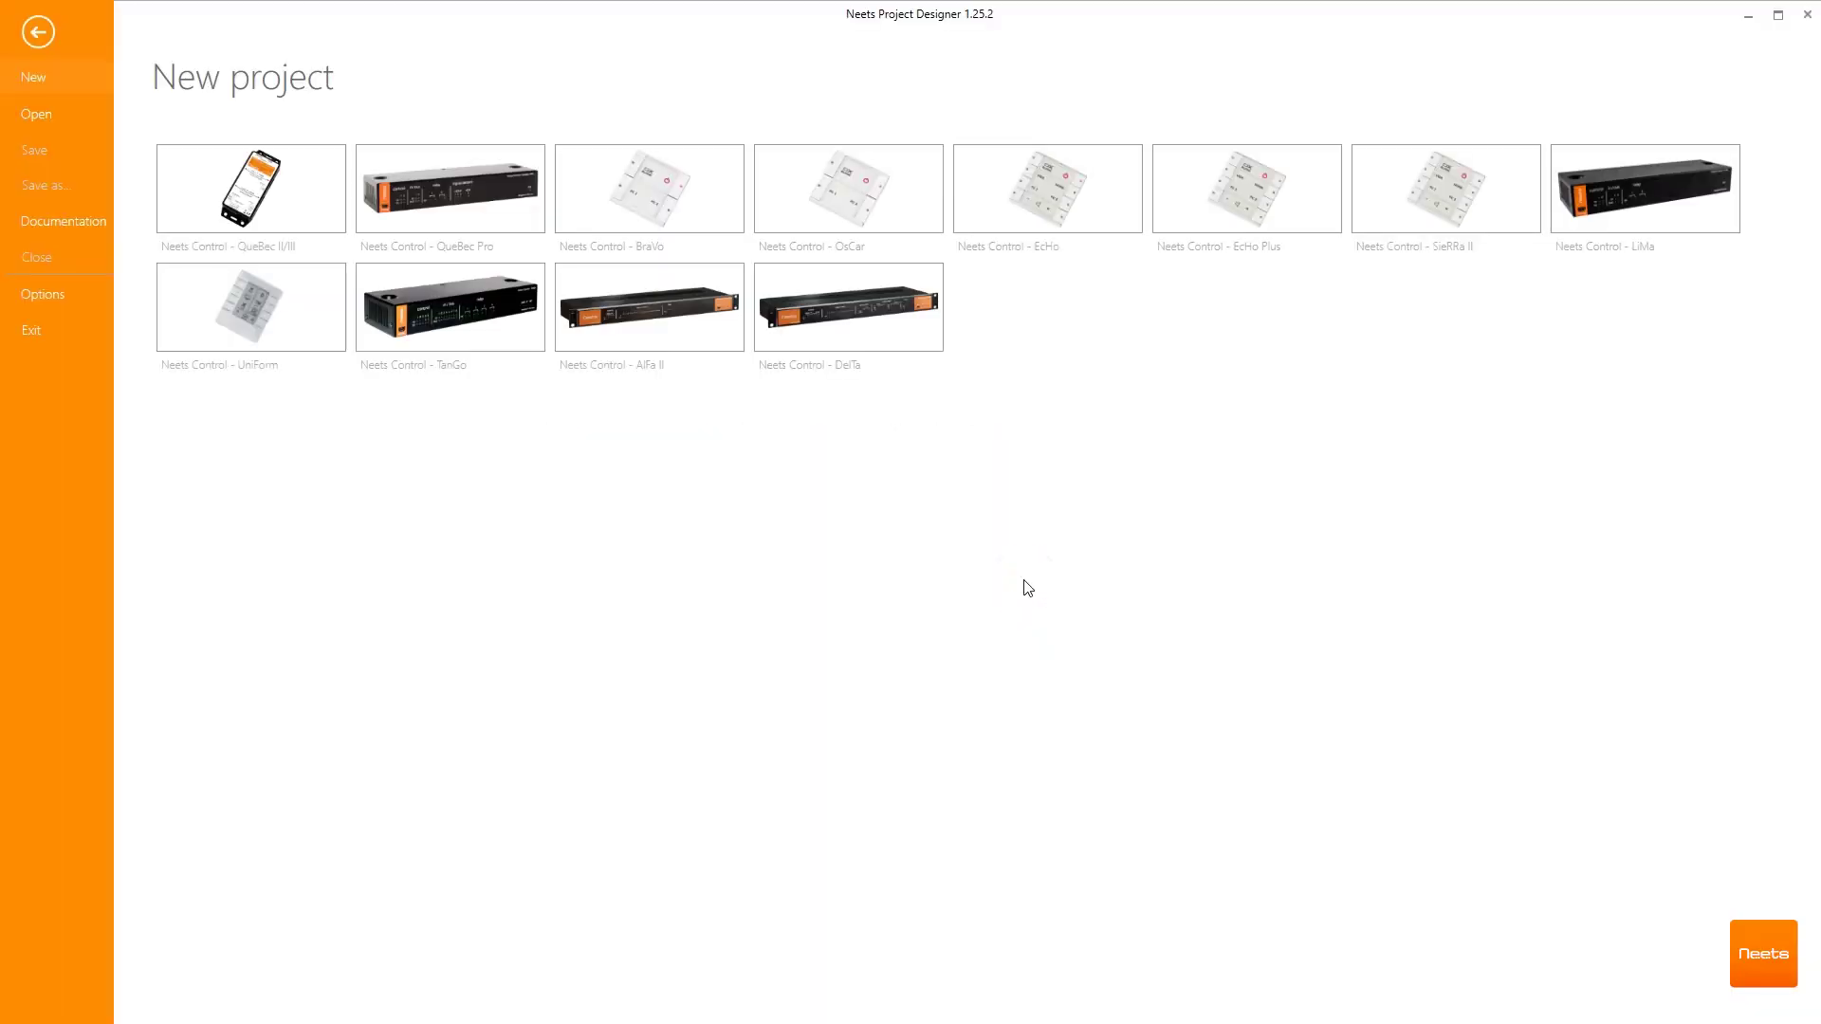
- Browse the LiMa, TanGo and AlFa II templates, then pick TanGo's Multipage 7 inch touch interface template
{"action": "left_click", "coordinate": [1676, 182]}
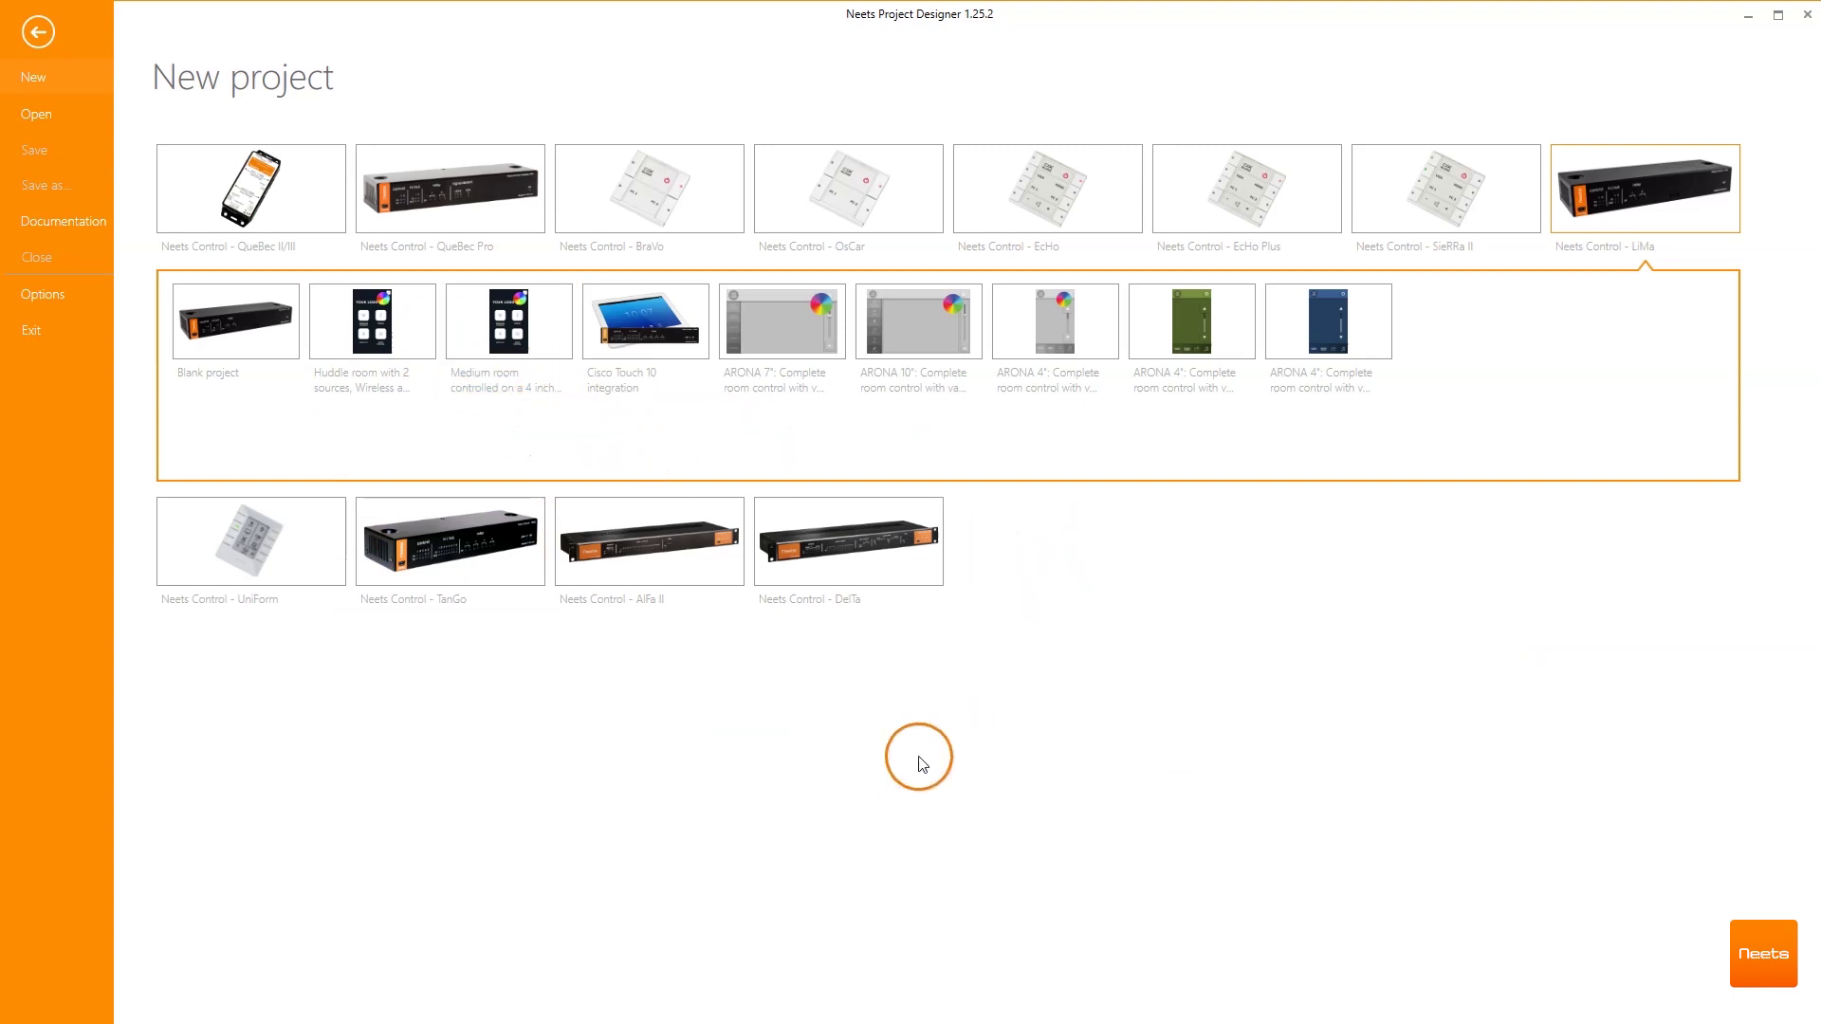
{"action": "left_click", "coordinate": [477, 574]}
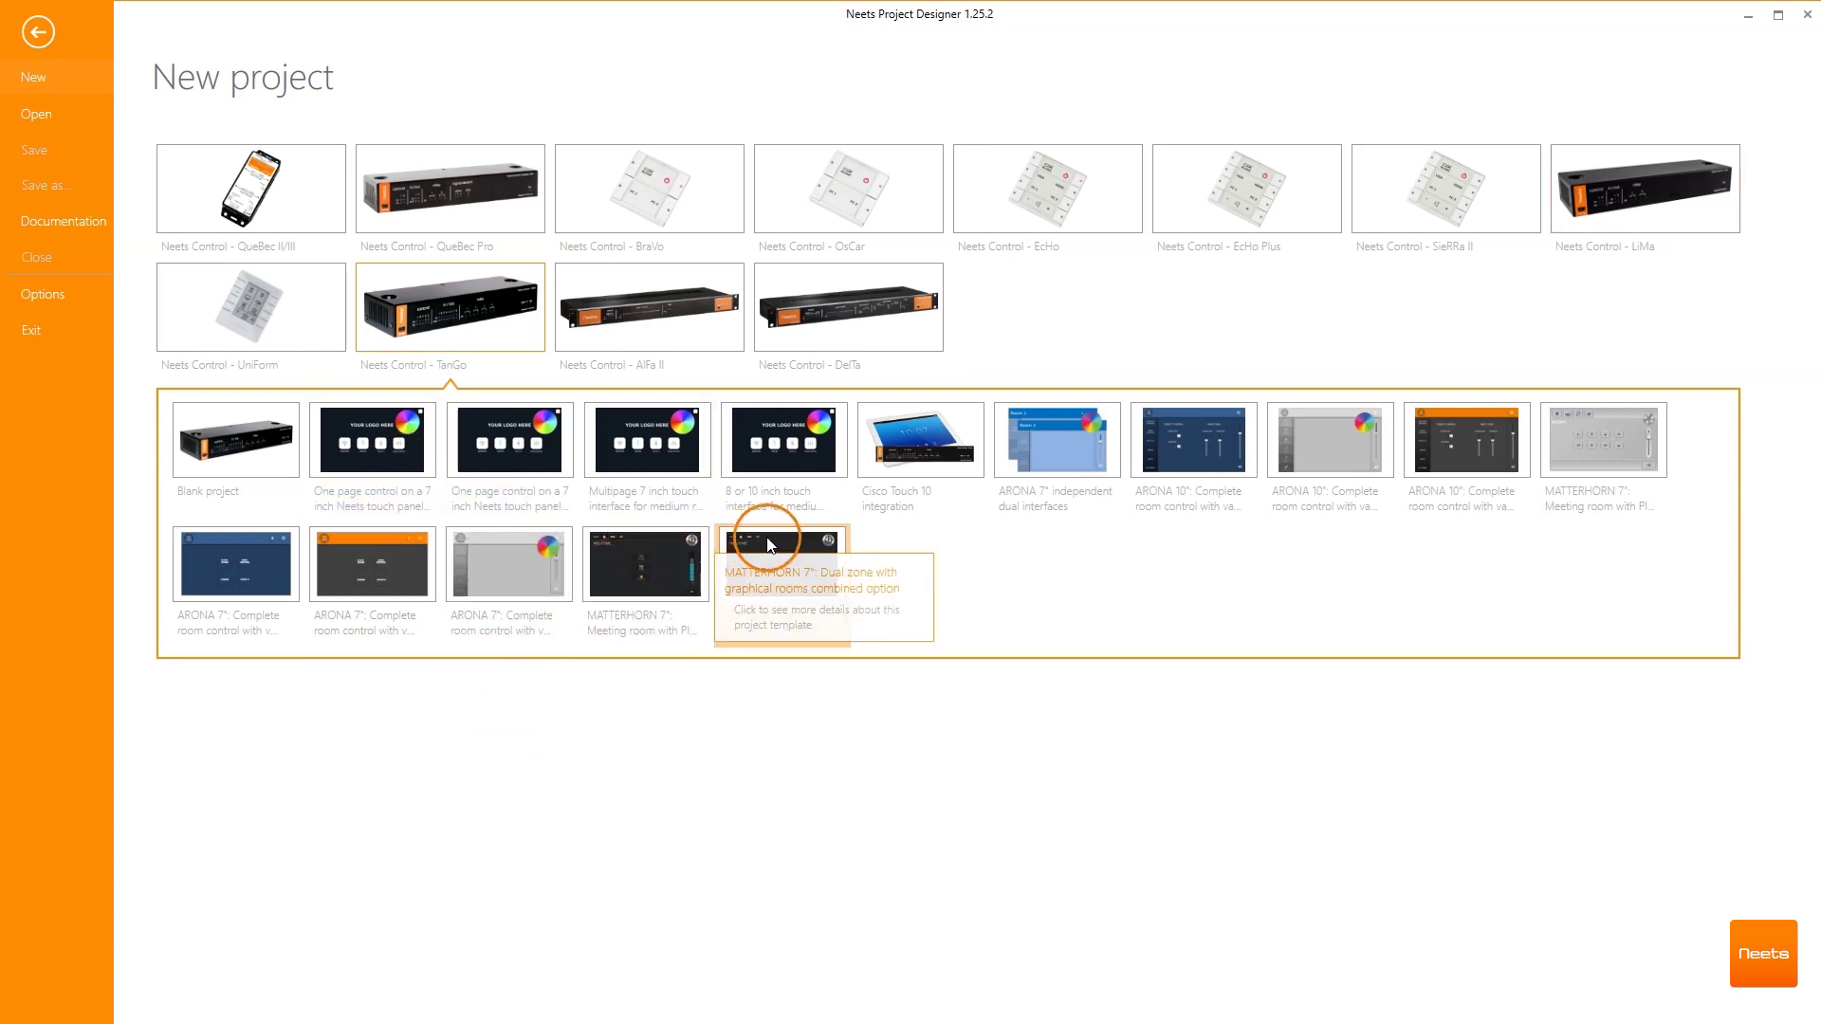
{"action": "left_click", "coordinate": [641, 309]}
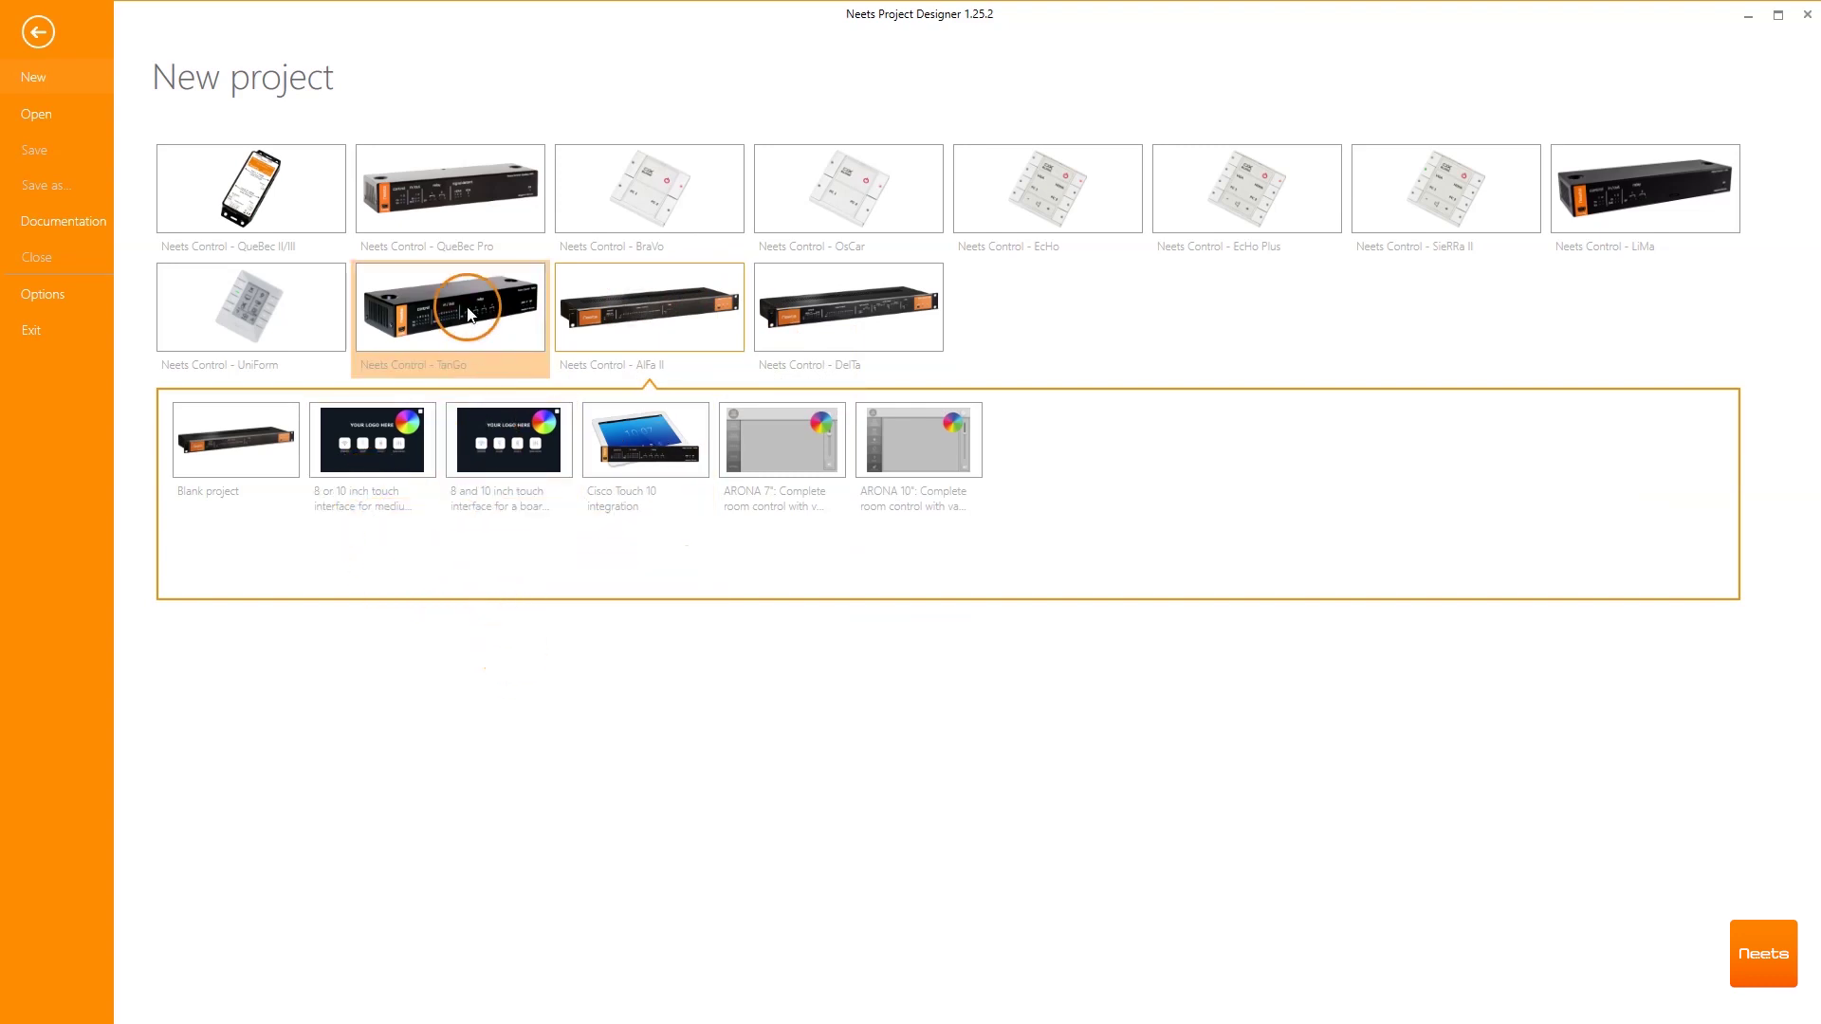
{"action": "left_click", "coordinate": [476, 330]}
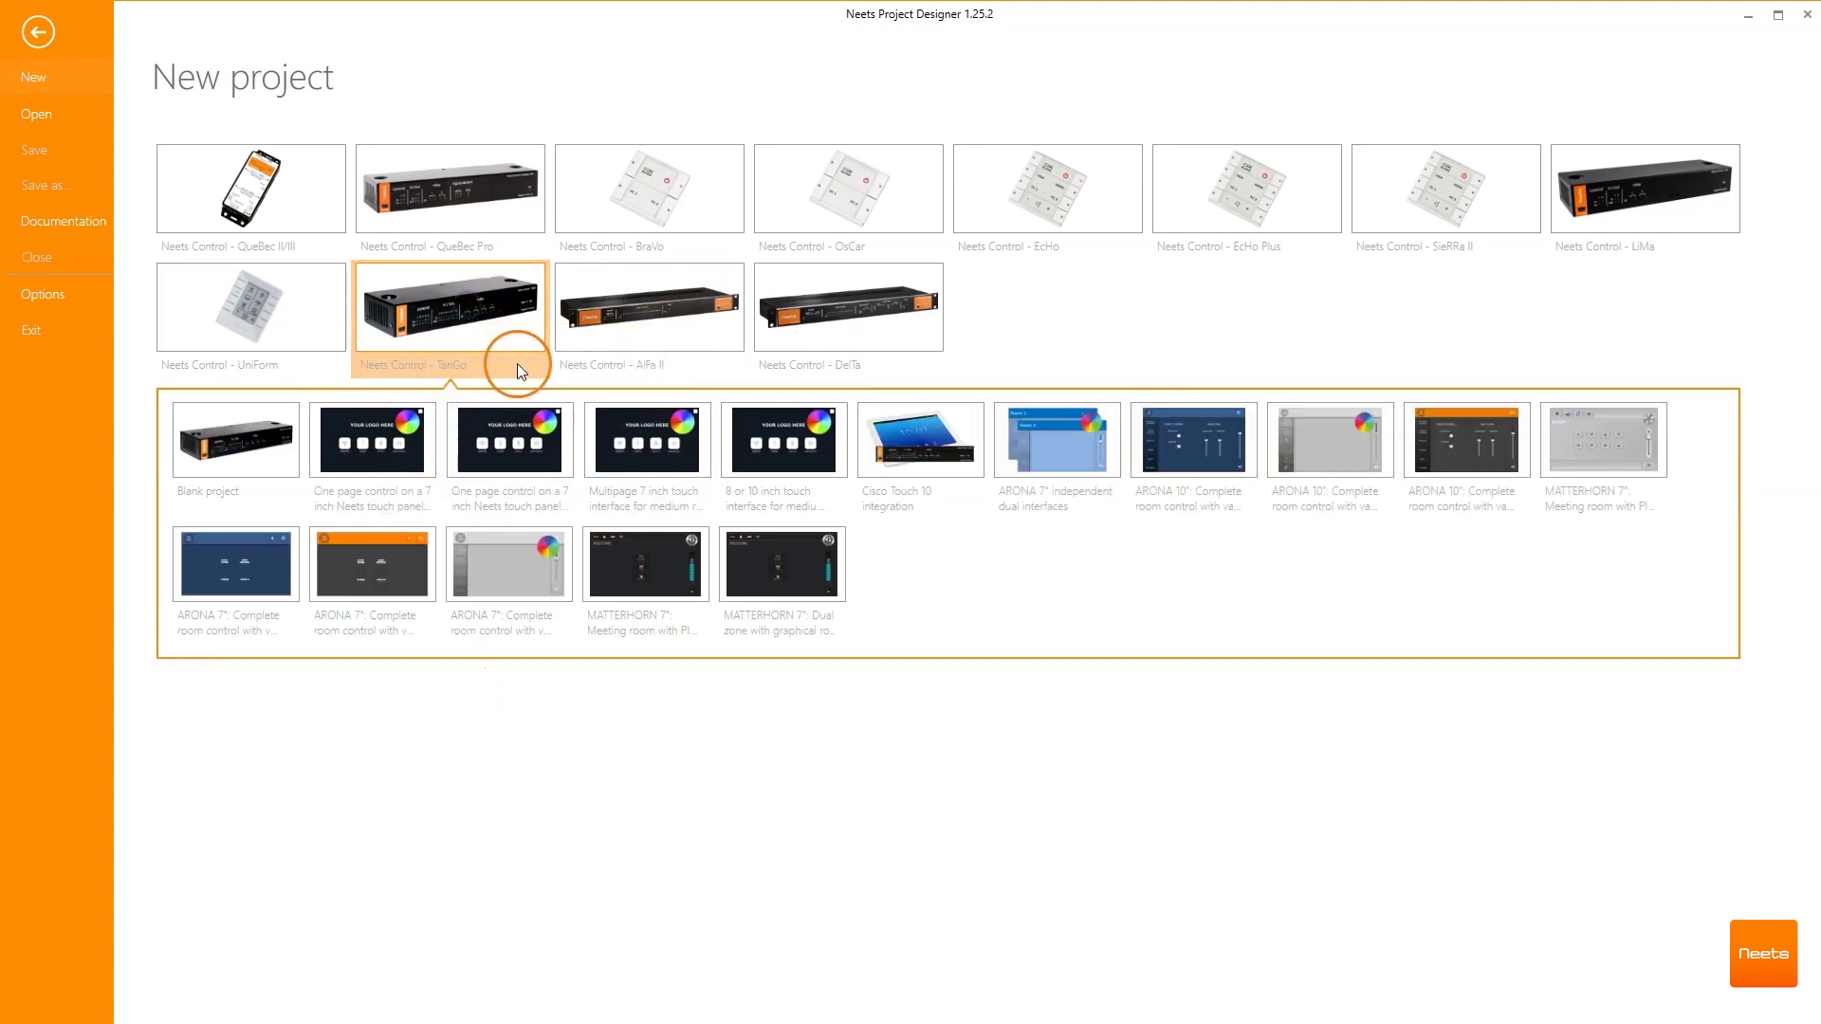
{"action": "left_click", "coordinate": [651, 439]}
- Create the TanGo project from the template and switch to the Interface workspace
{"action": "left_click", "coordinate": [683, 583]}
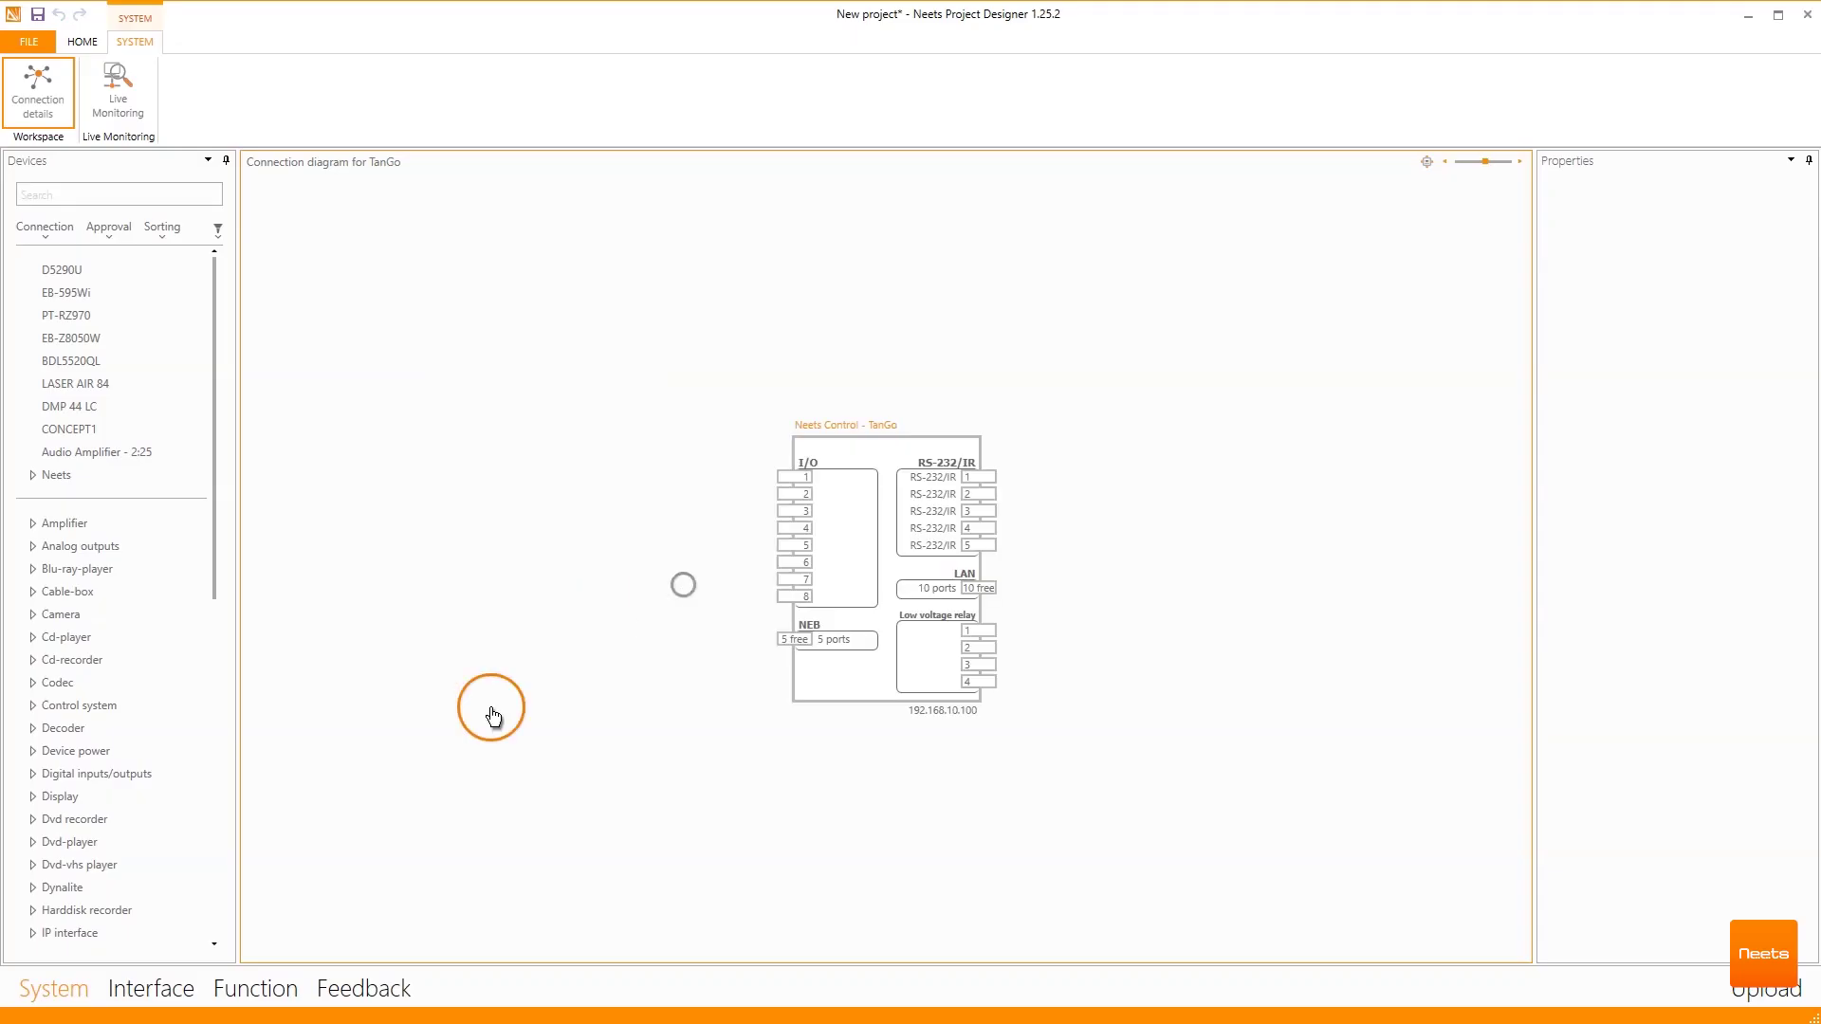
{"action": "left_click", "coordinate": [177, 991]}
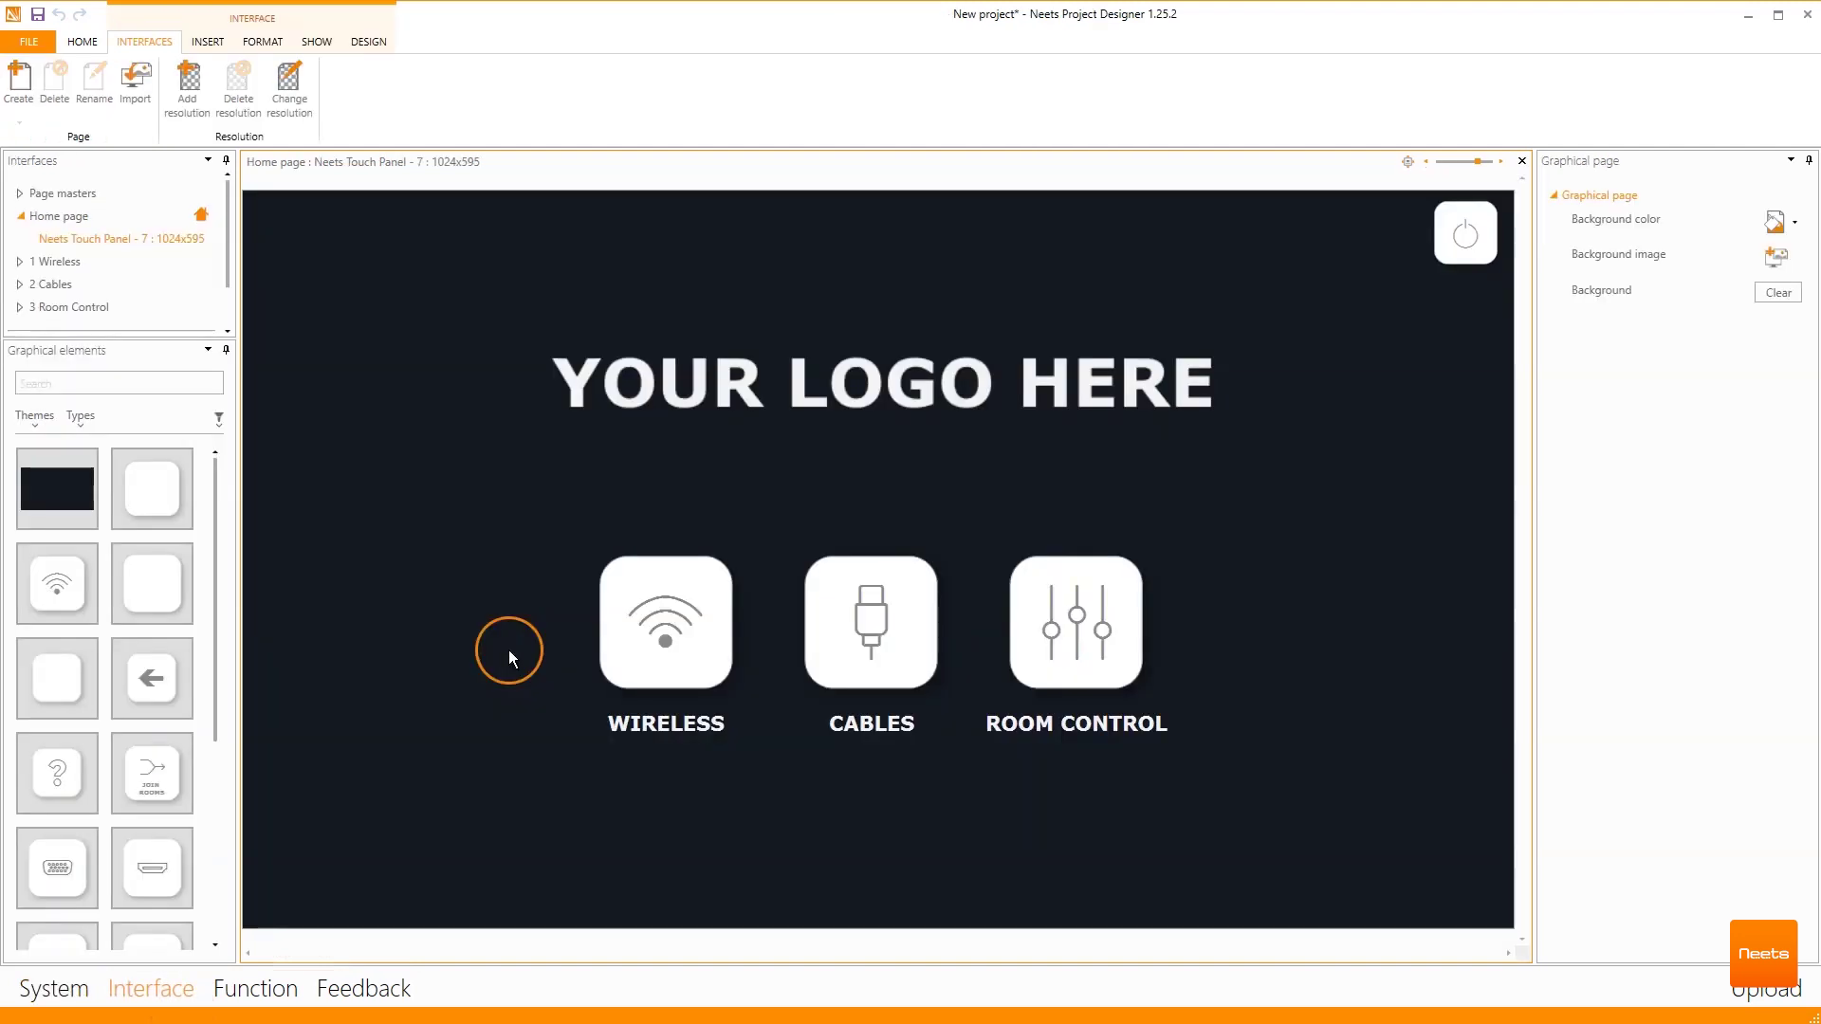
- Set the Graphical elements Types filter to All and scroll the element list
{"action": "left_click", "coordinate": [46, 423]}
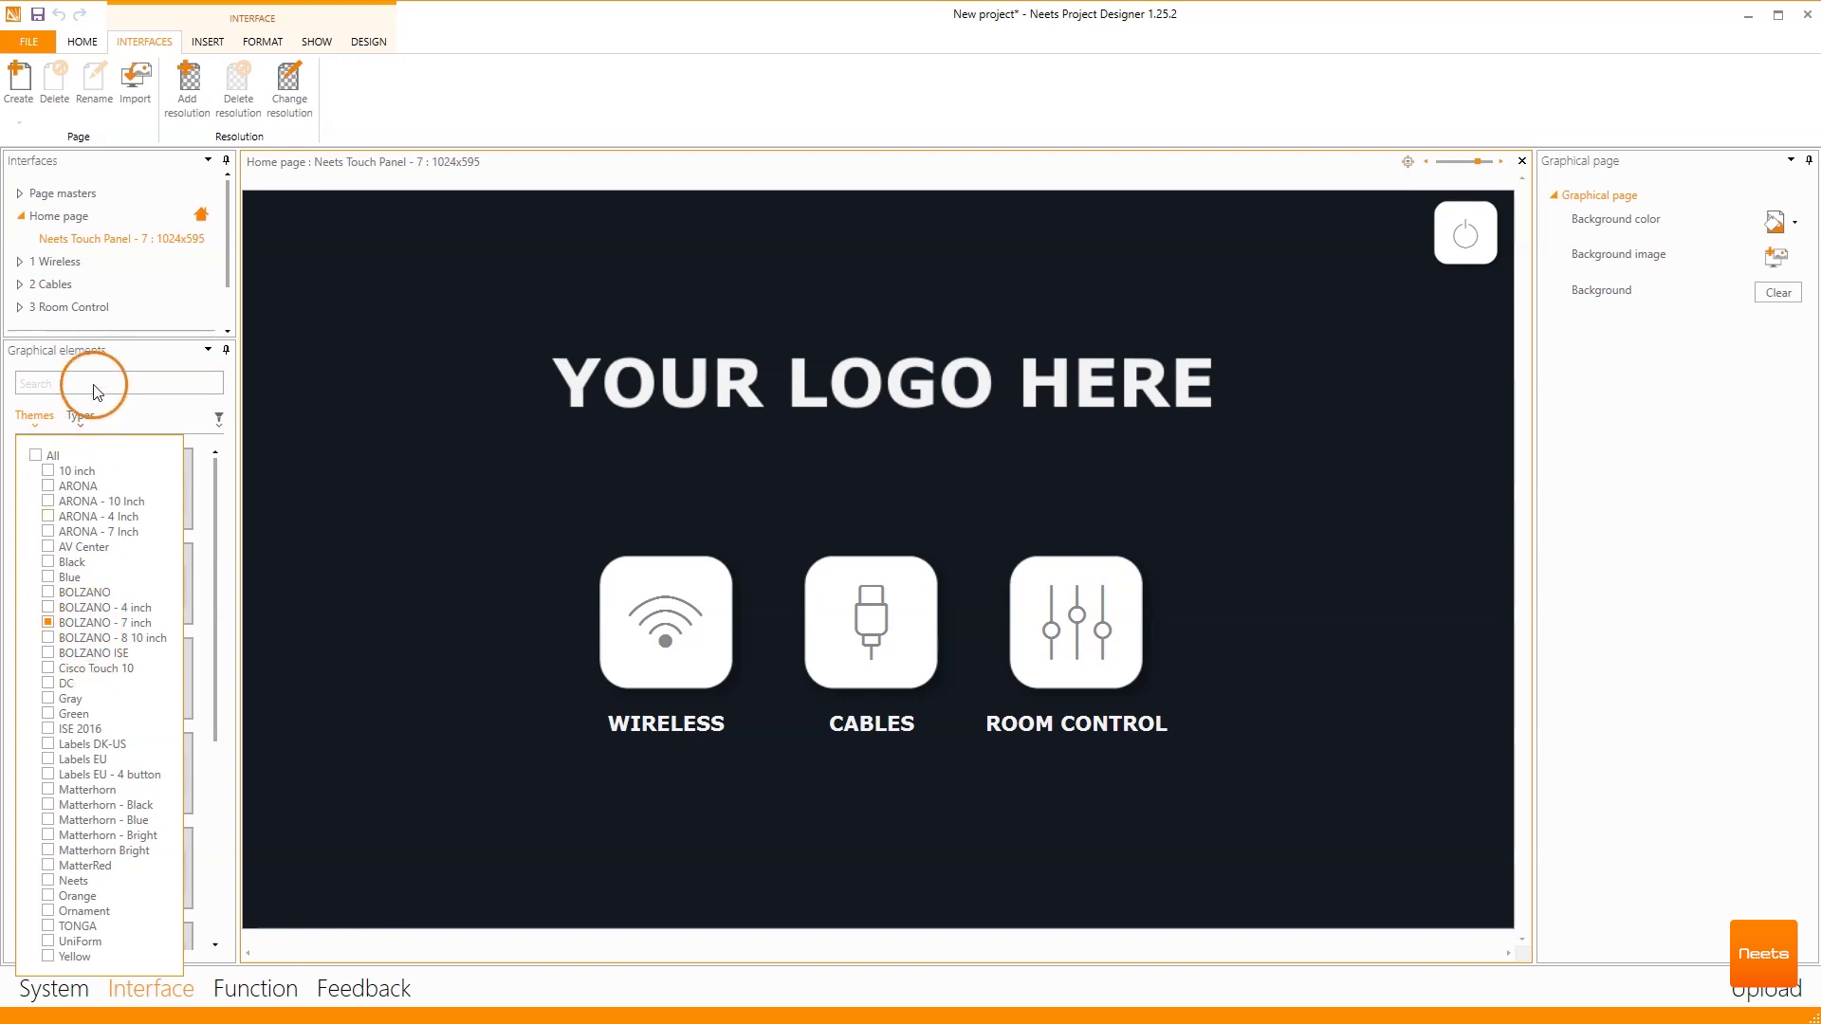
{"action": "left_click", "coordinate": [84, 420]}
{"action": "left_click", "coordinate": [88, 458]}
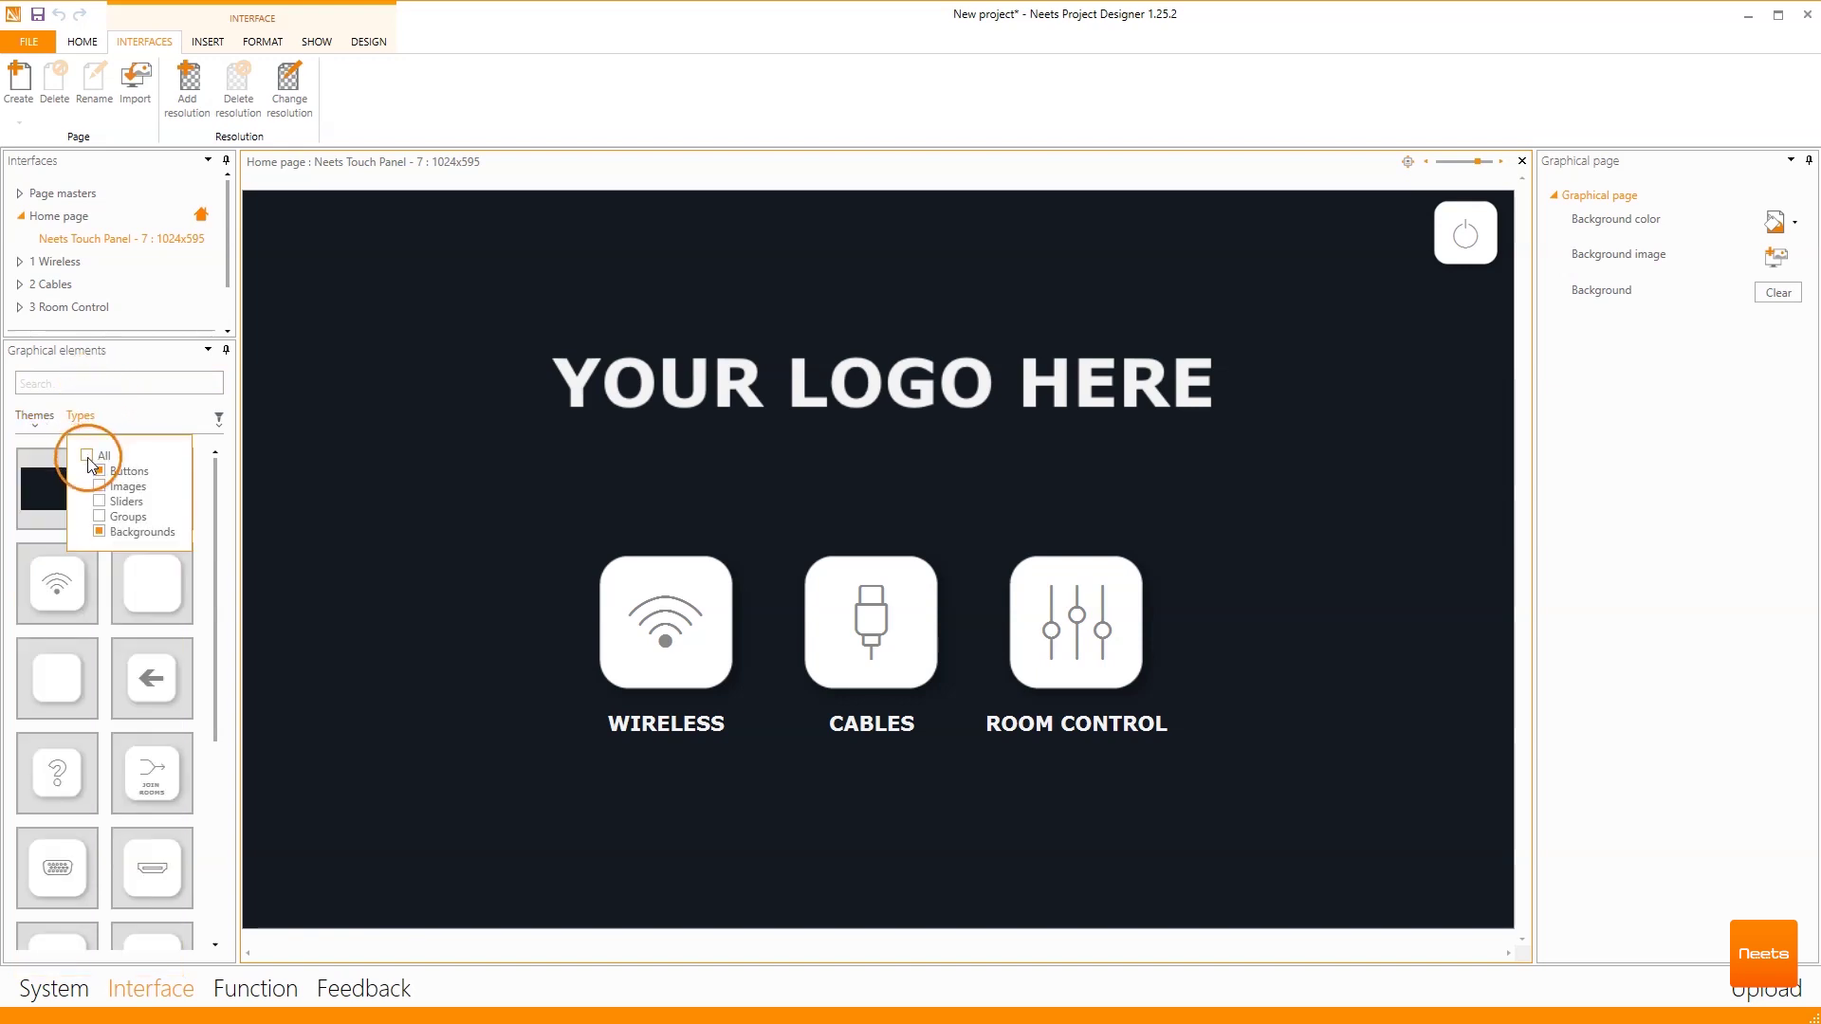
{"action": "left_click", "coordinate": [224, 496]}
{"action": "left_click_drag", "start_coordinate": [210, 699], "coordinate": [210, 896]}
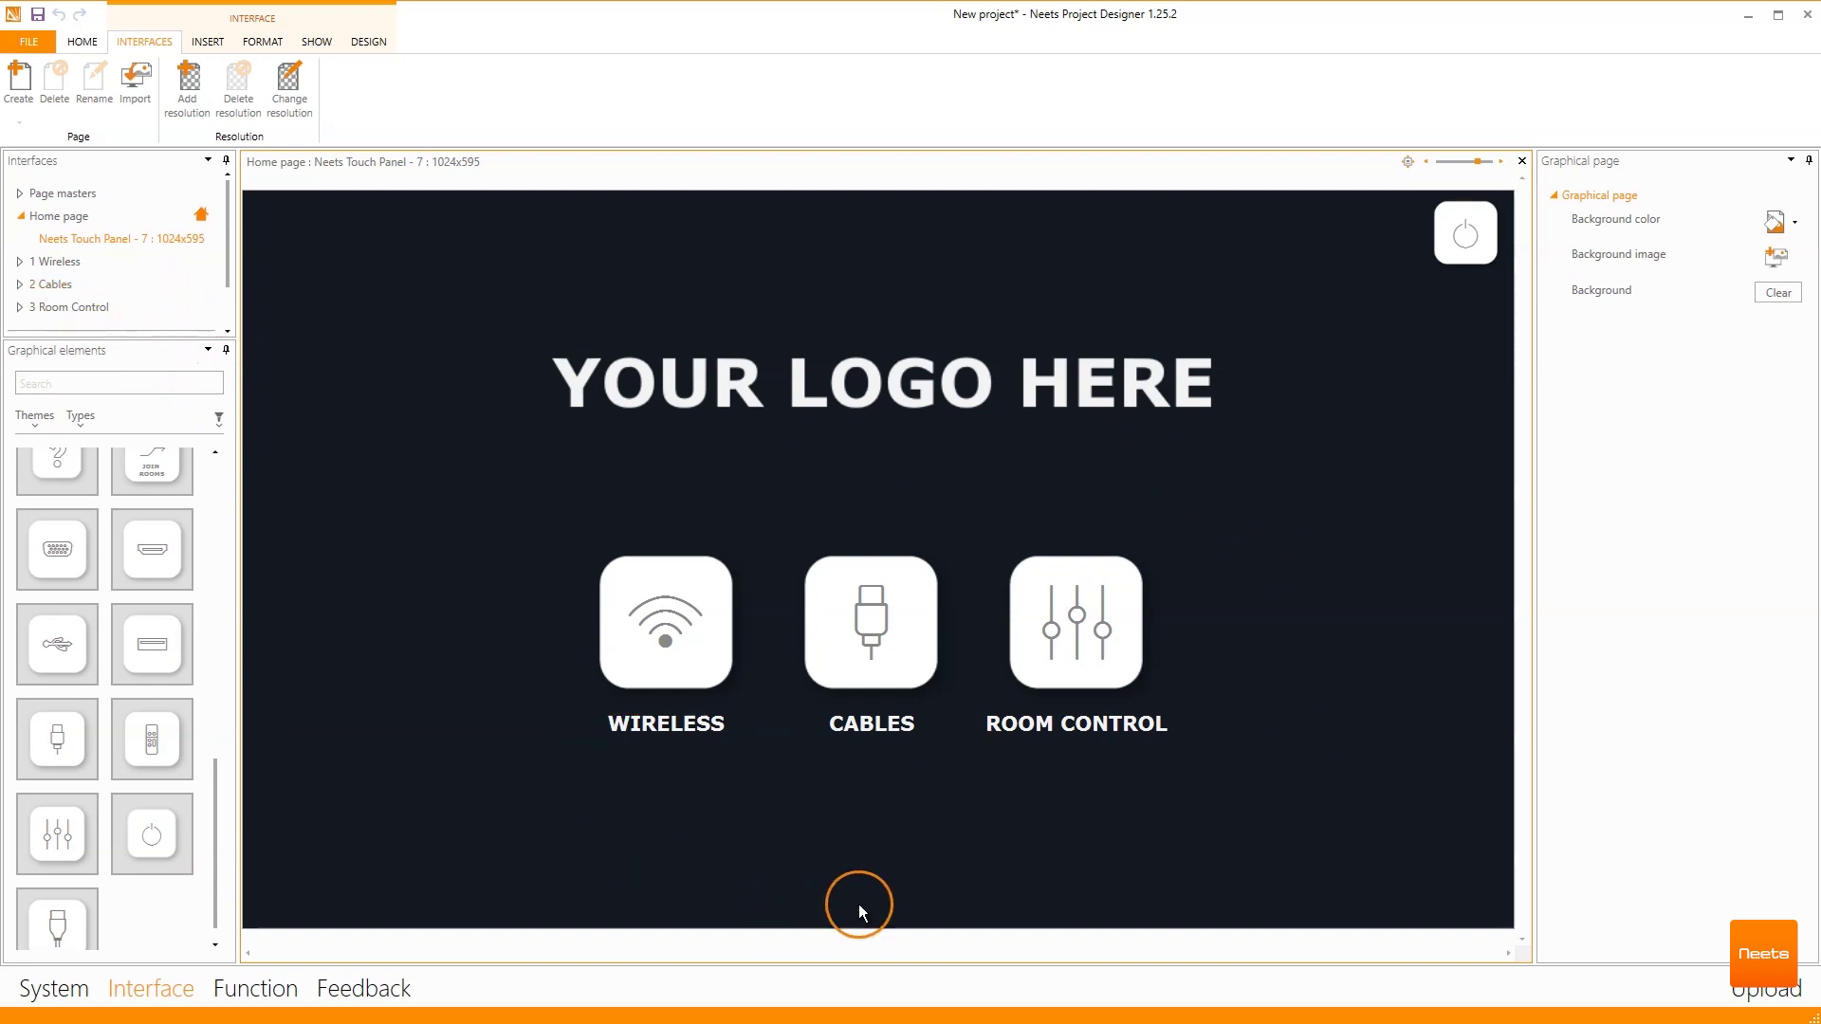
{"action": "double_click", "coordinate": [60, 262]}
{"action": "double_click", "coordinate": [59, 307]}
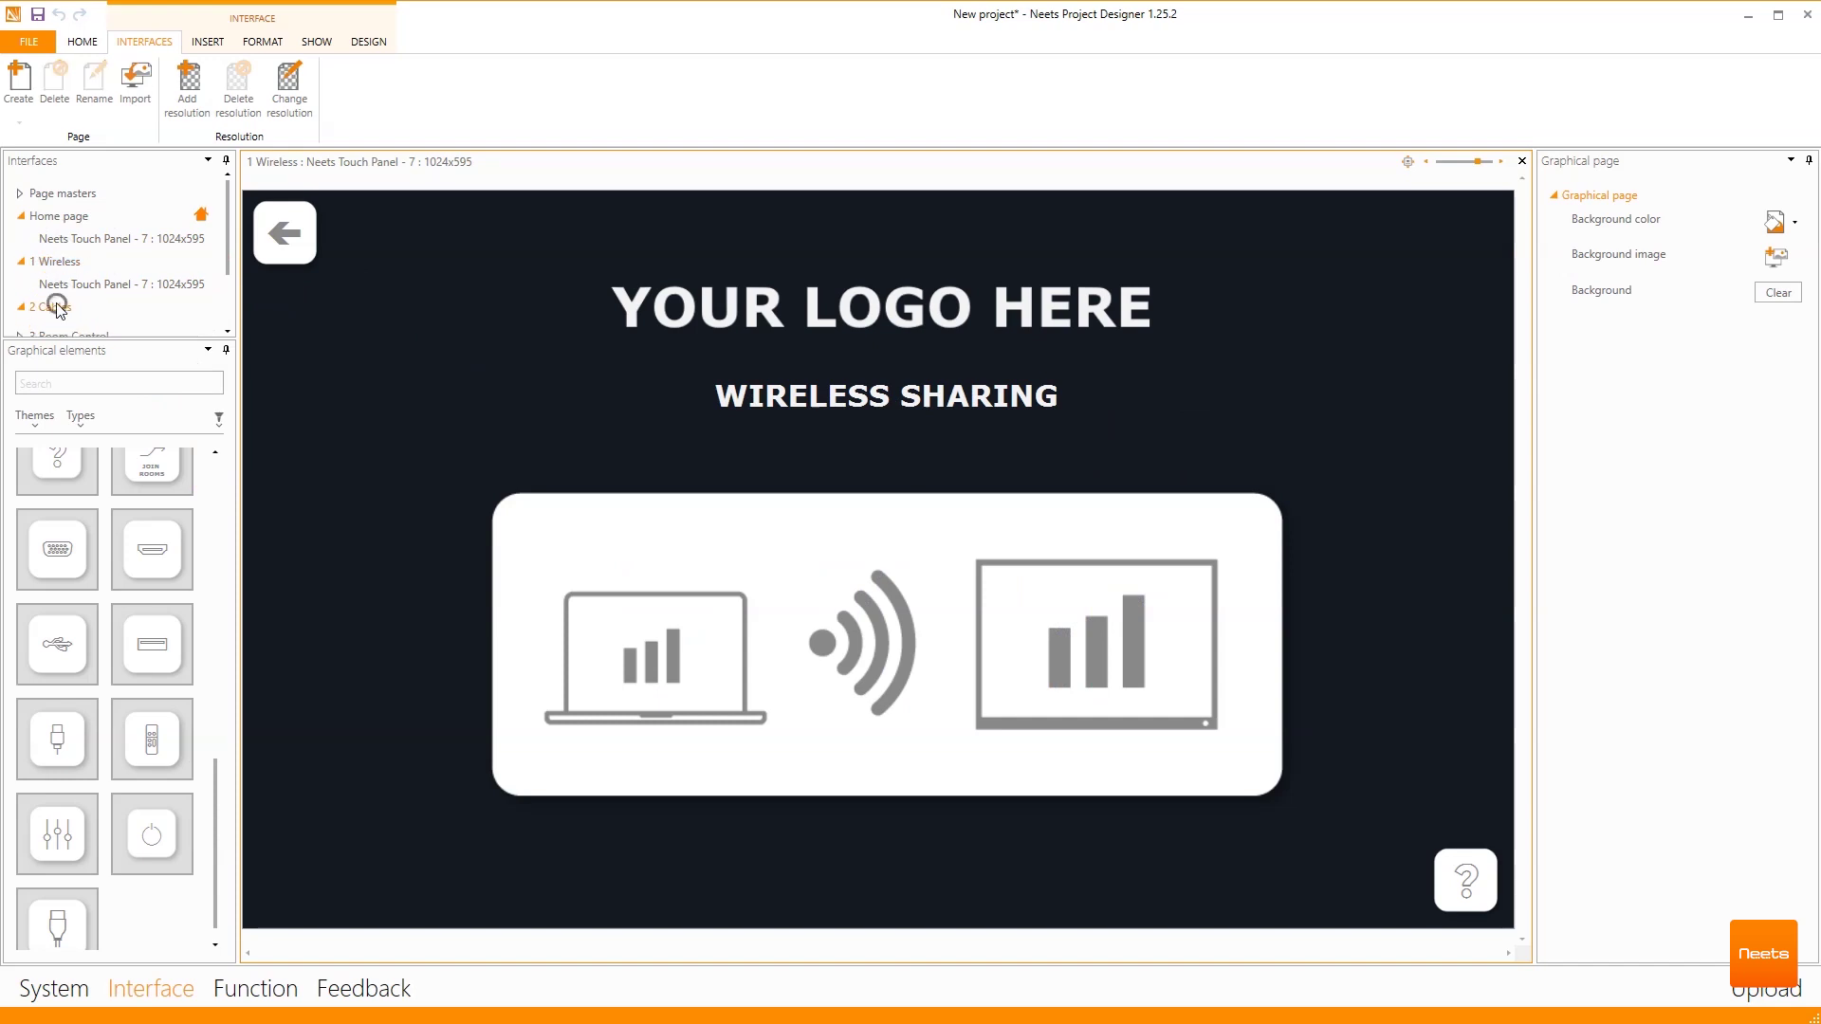
{"action": "left_click_drag", "start_coordinate": [62, 339], "coordinate": [74, 468]}
{"action": "left_click", "coordinate": [70, 357]}
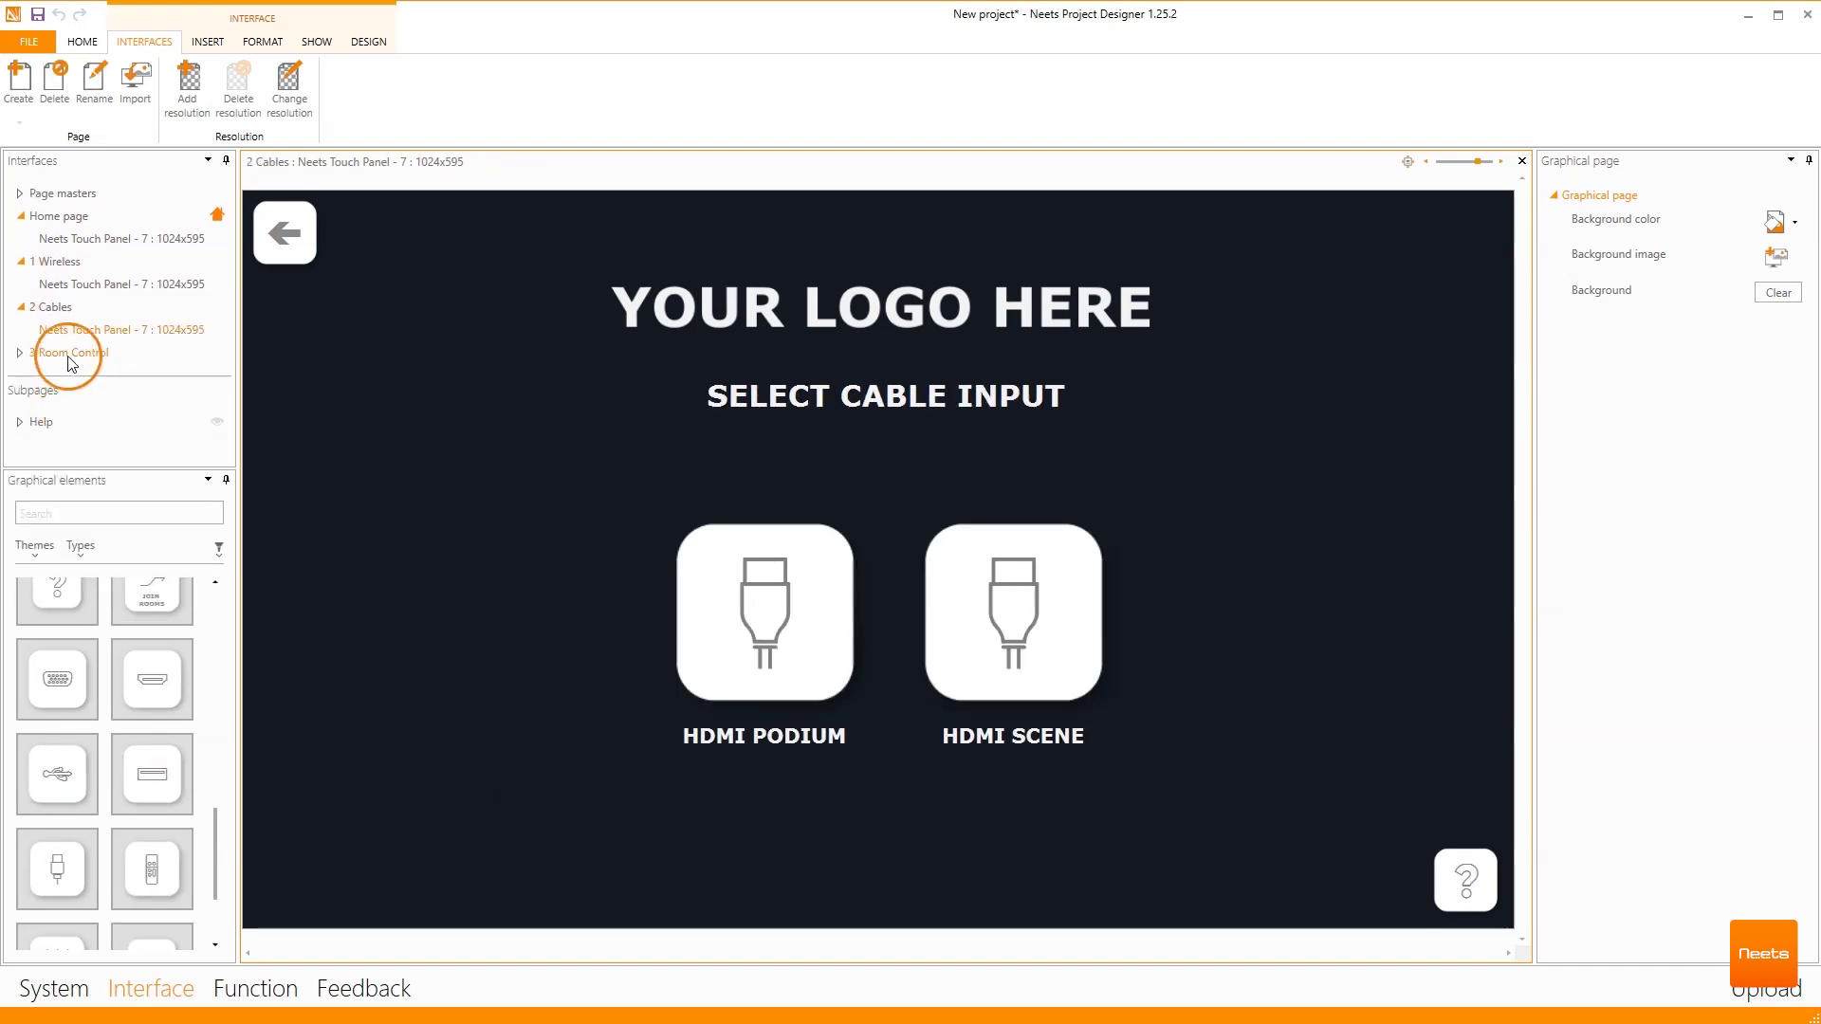
{"action": "left_click", "coordinate": [71, 362]}
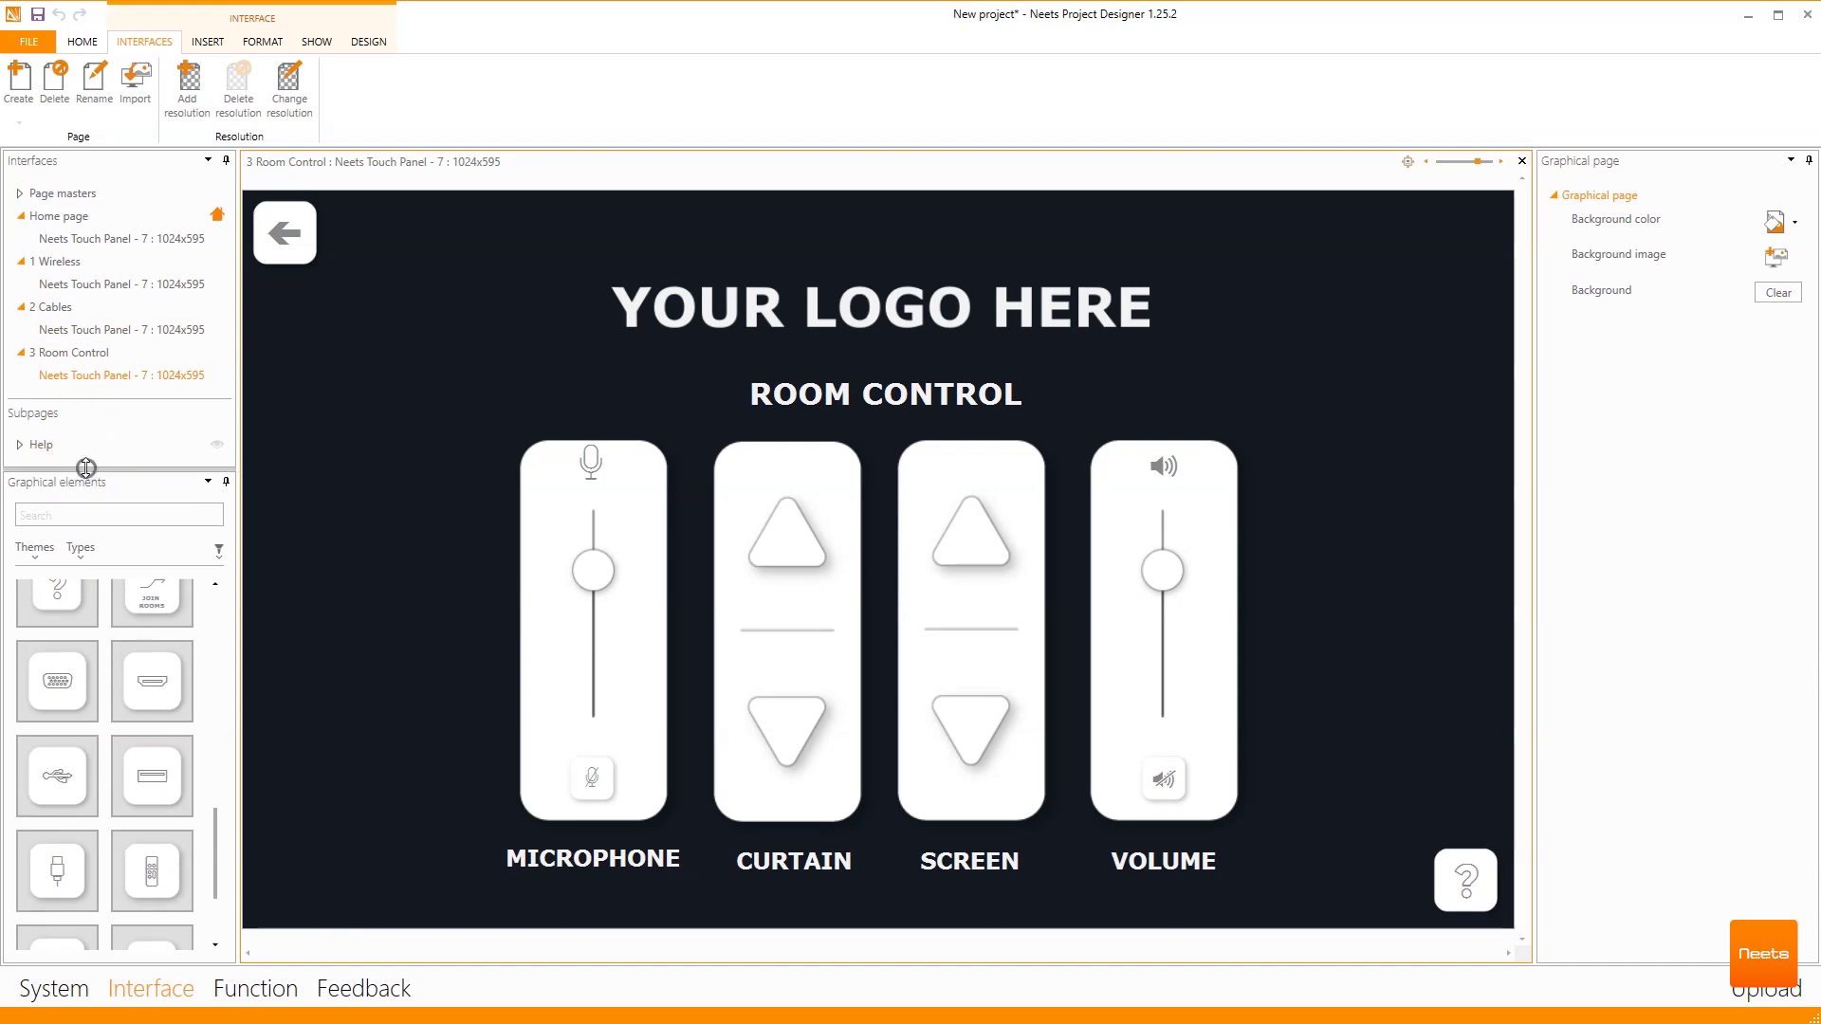
{"action": "left_click_drag", "start_coordinate": [82, 464], "coordinate": [82, 638]}
{"action": "left_click", "coordinate": [40, 446]}
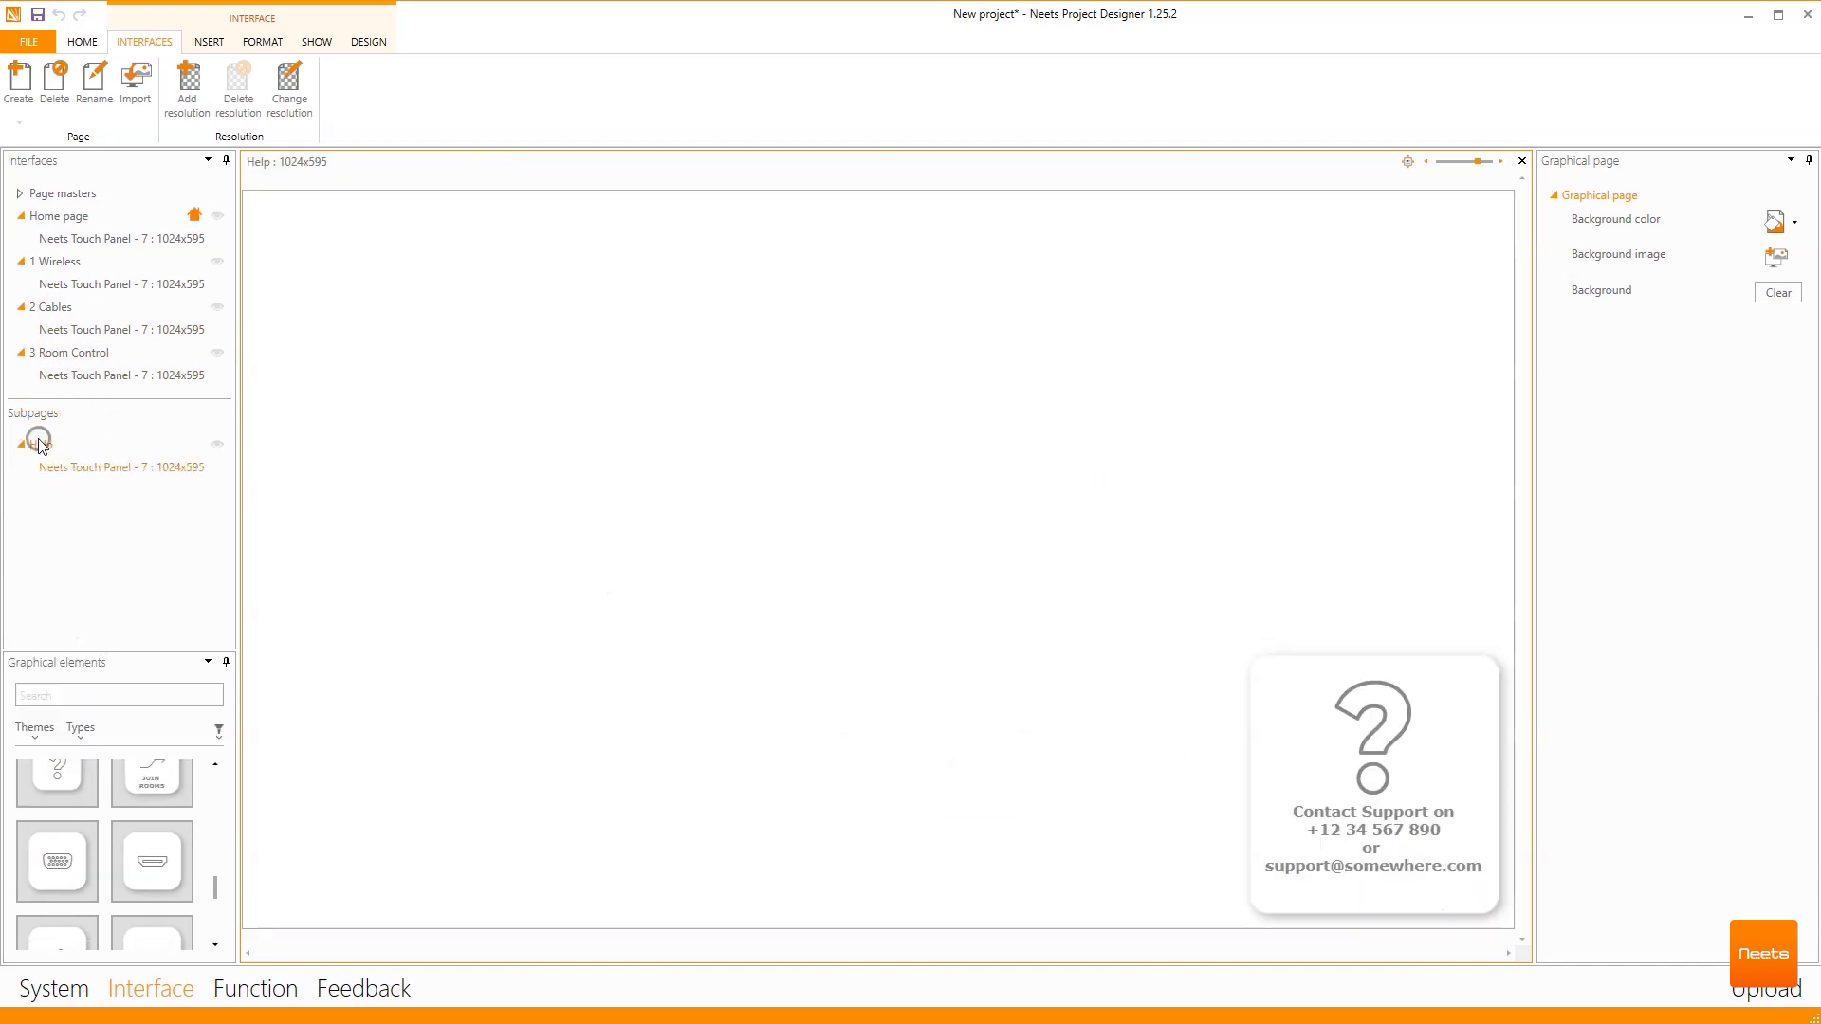
{"action": "left_click", "coordinate": [217, 356]}
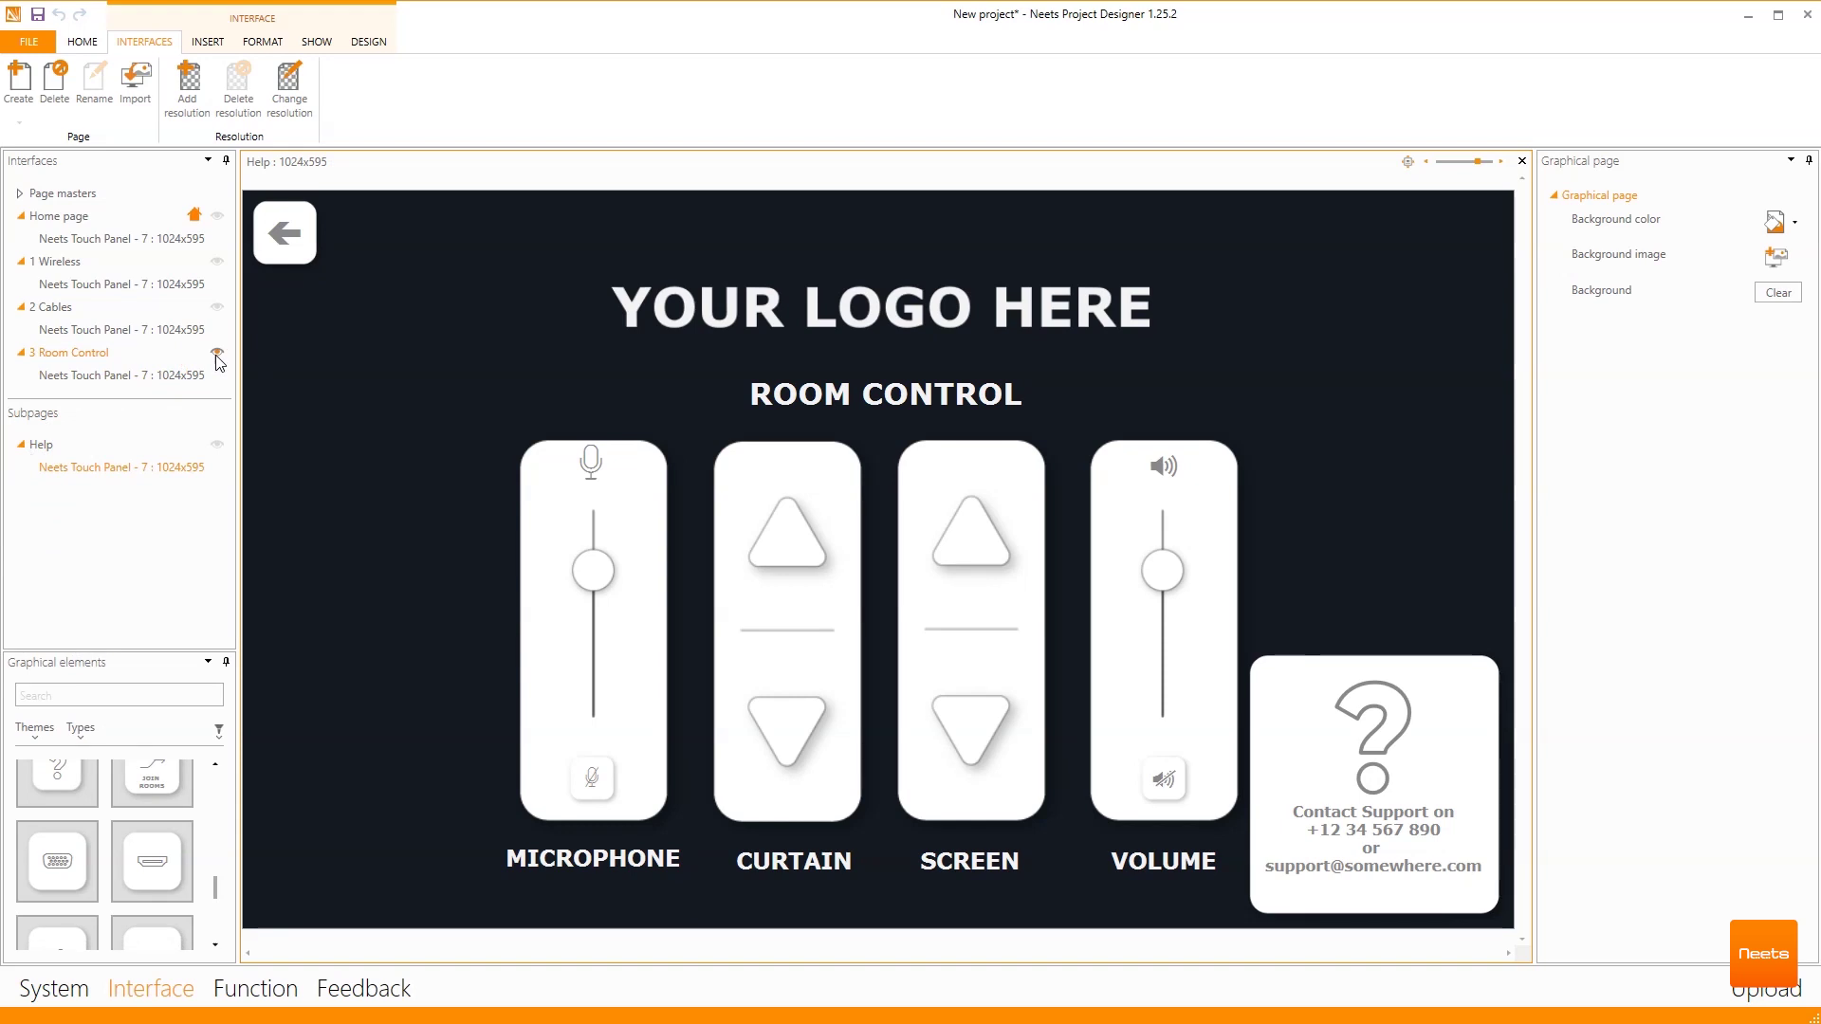
{"action": "left_click", "coordinate": [216, 355]}
{"action": "left_click", "coordinate": [82, 193]}
{"action": "left_click", "coordinate": [123, 218]}
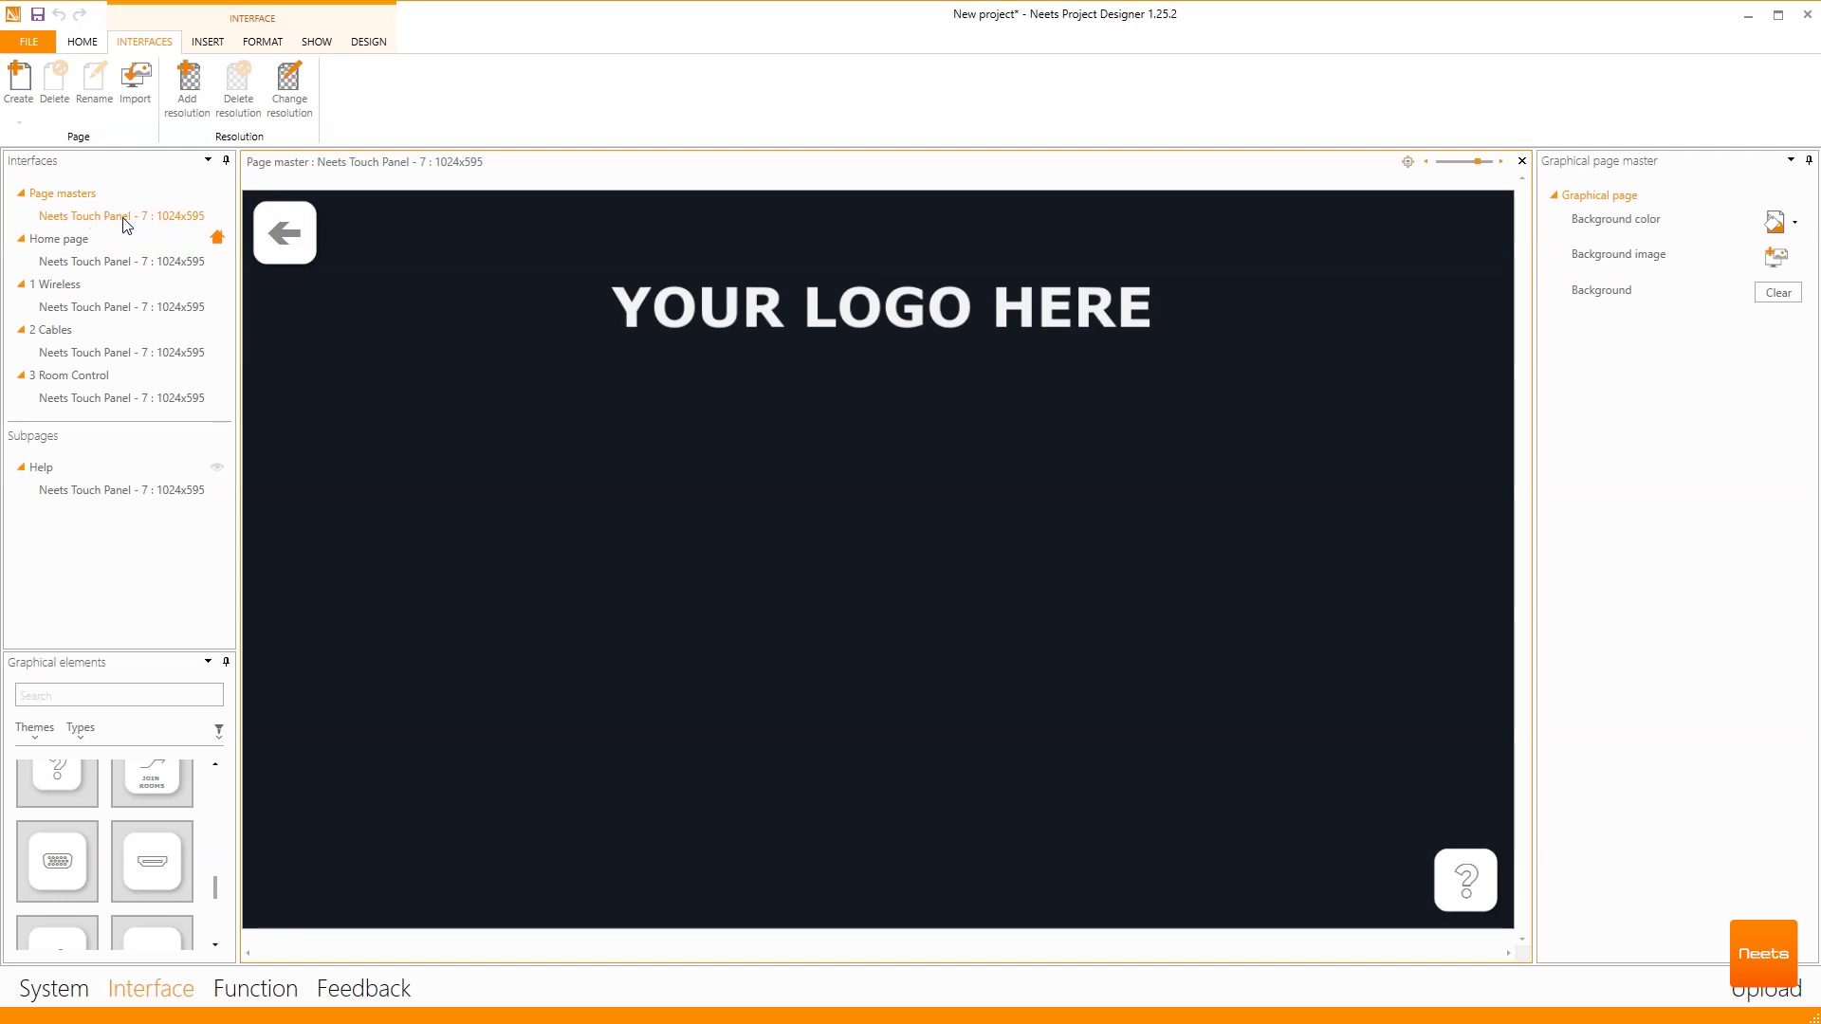
{"action": "left_click", "coordinate": [102, 263]}
- Insert the GE Tumbleweeds_2 train photo on the Home page and position it to fill the page
{"action": "left_click", "coordinate": [715, 689]}
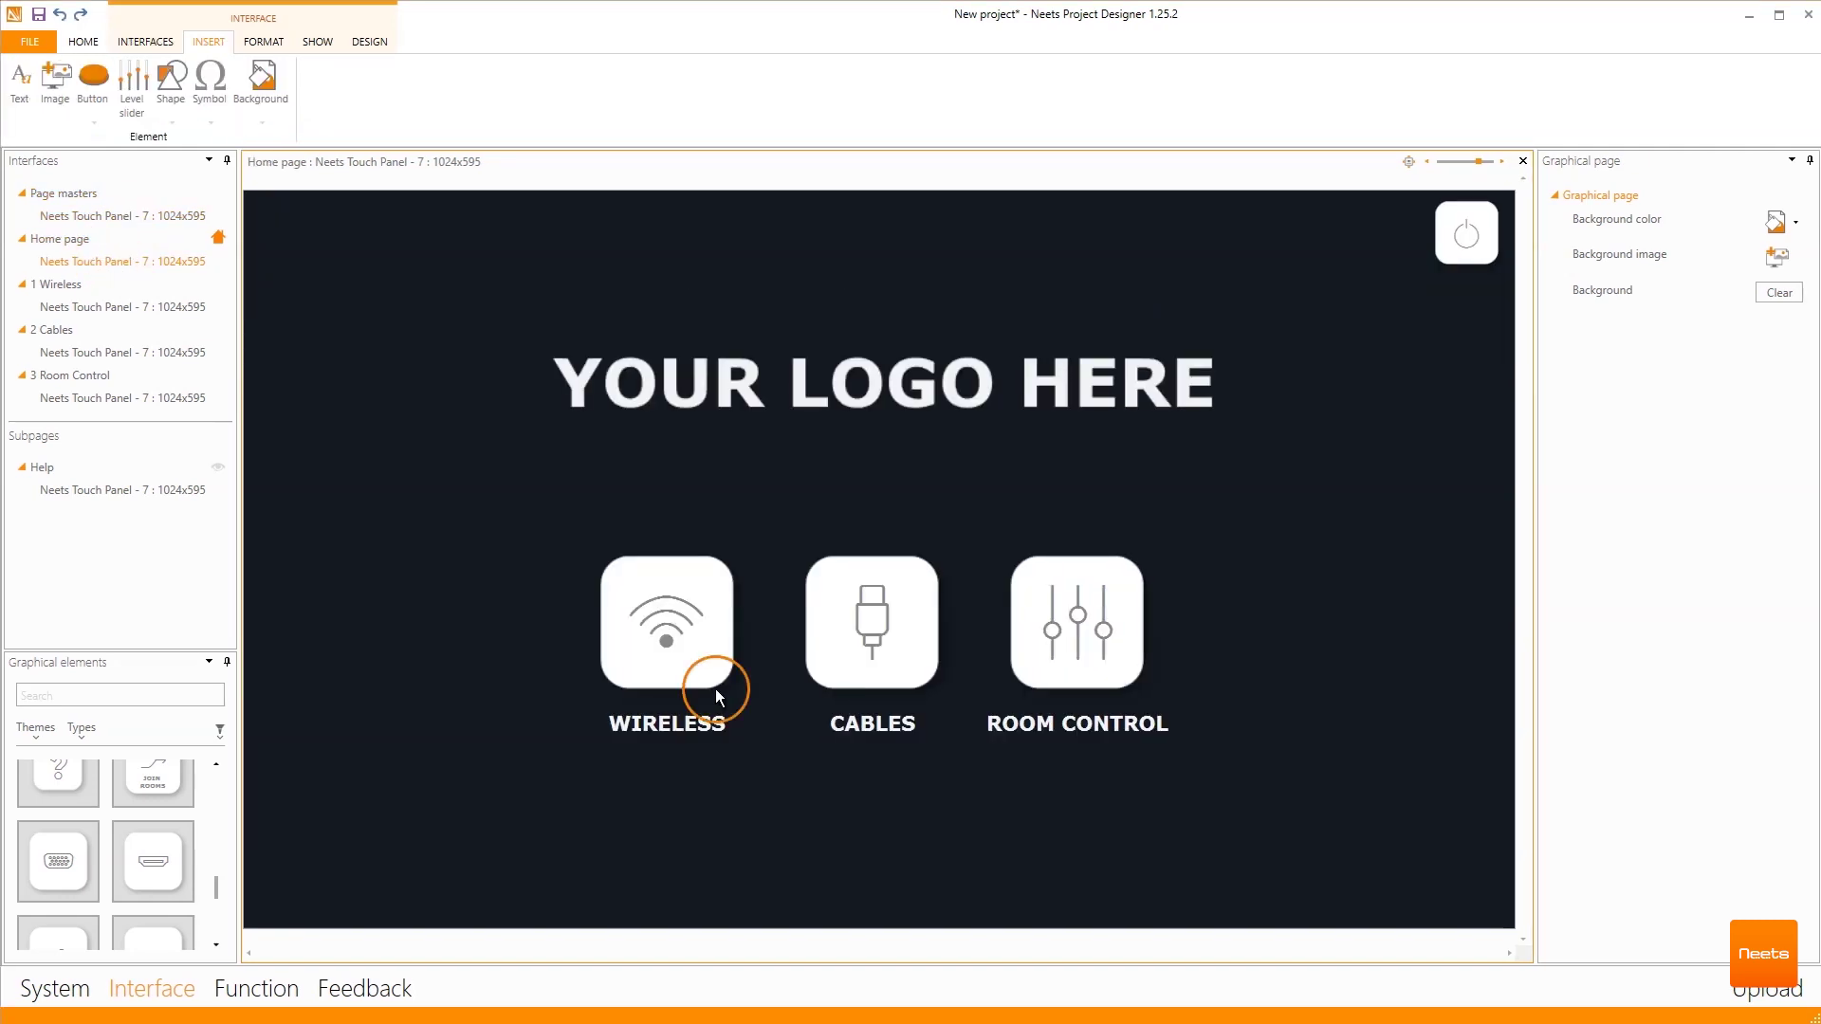
{"action": "left_click_drag", "start_coordinate": [406, 372], "coordinate": [546, 471]}
{"action": "left_click", "coordinate": [53, 84]}
{"action": "left_click", "coordinate": [1511, 271]}
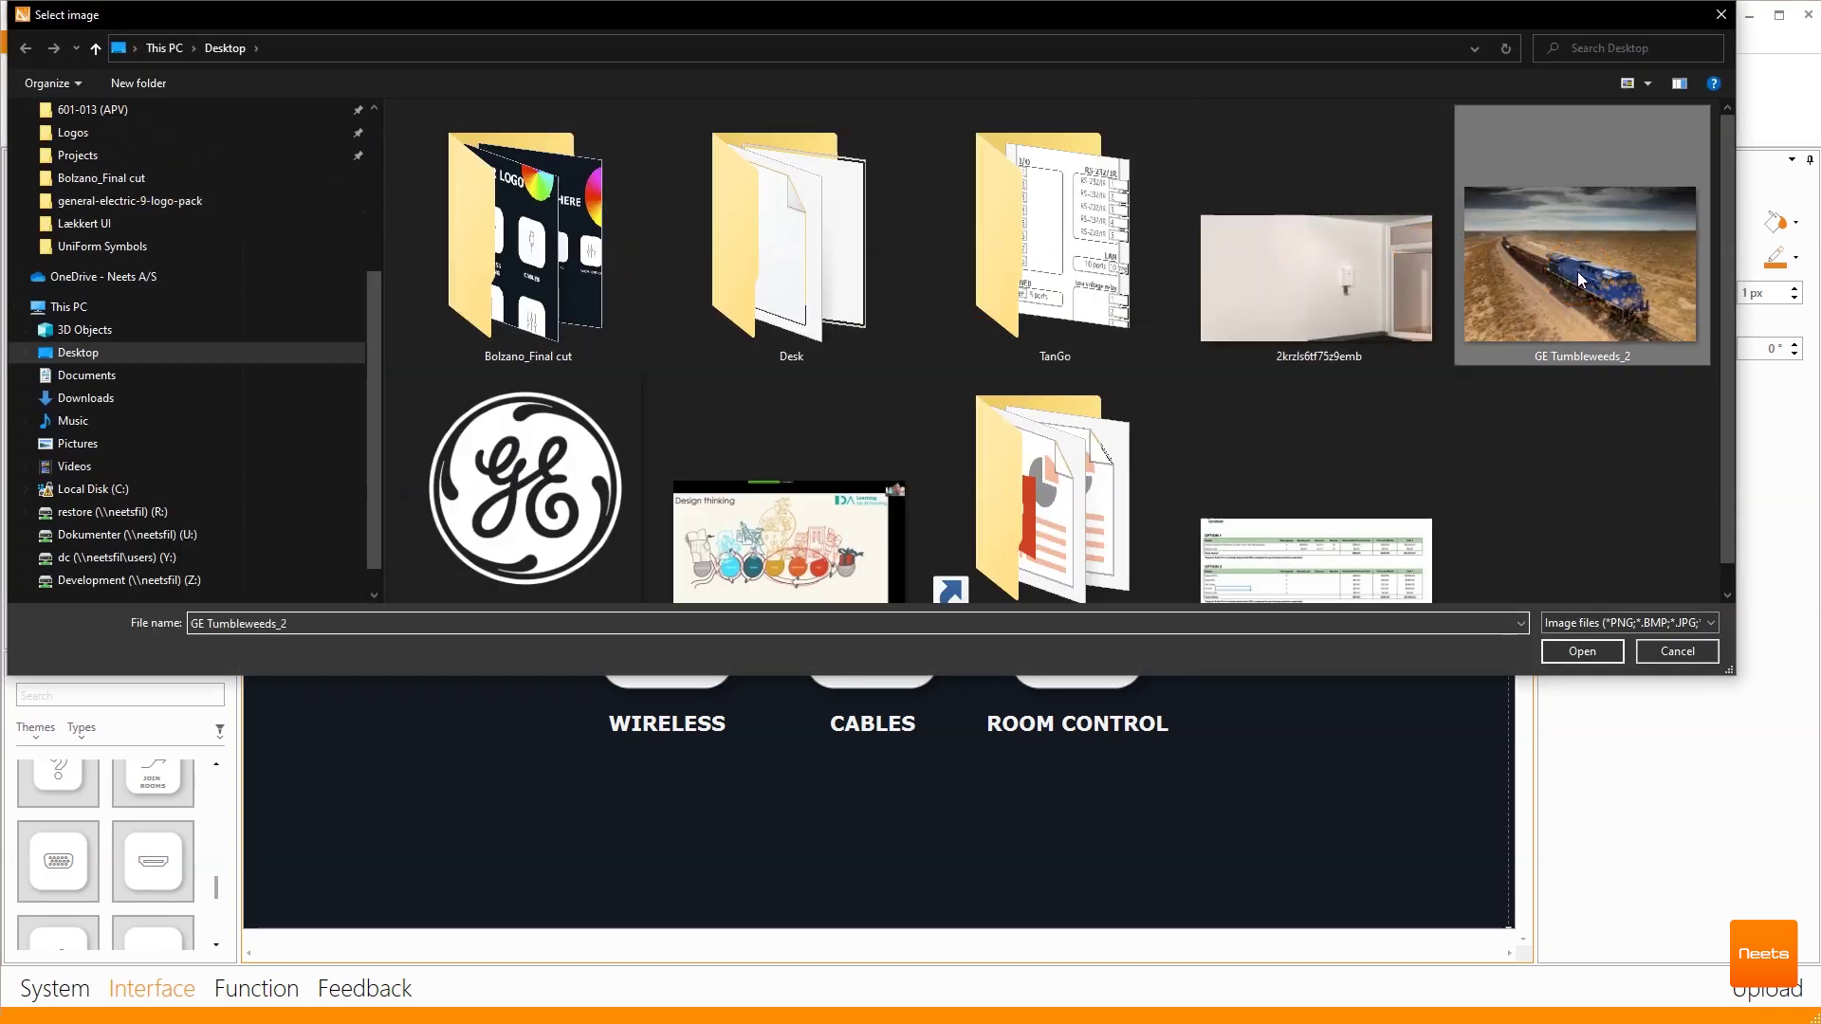
{"action": "double_click", "coordinate": [1578, 271]}
{"action": "left_click_drag", "start_coordinate": [1039, 607], "coordinate": [1037, 492]}
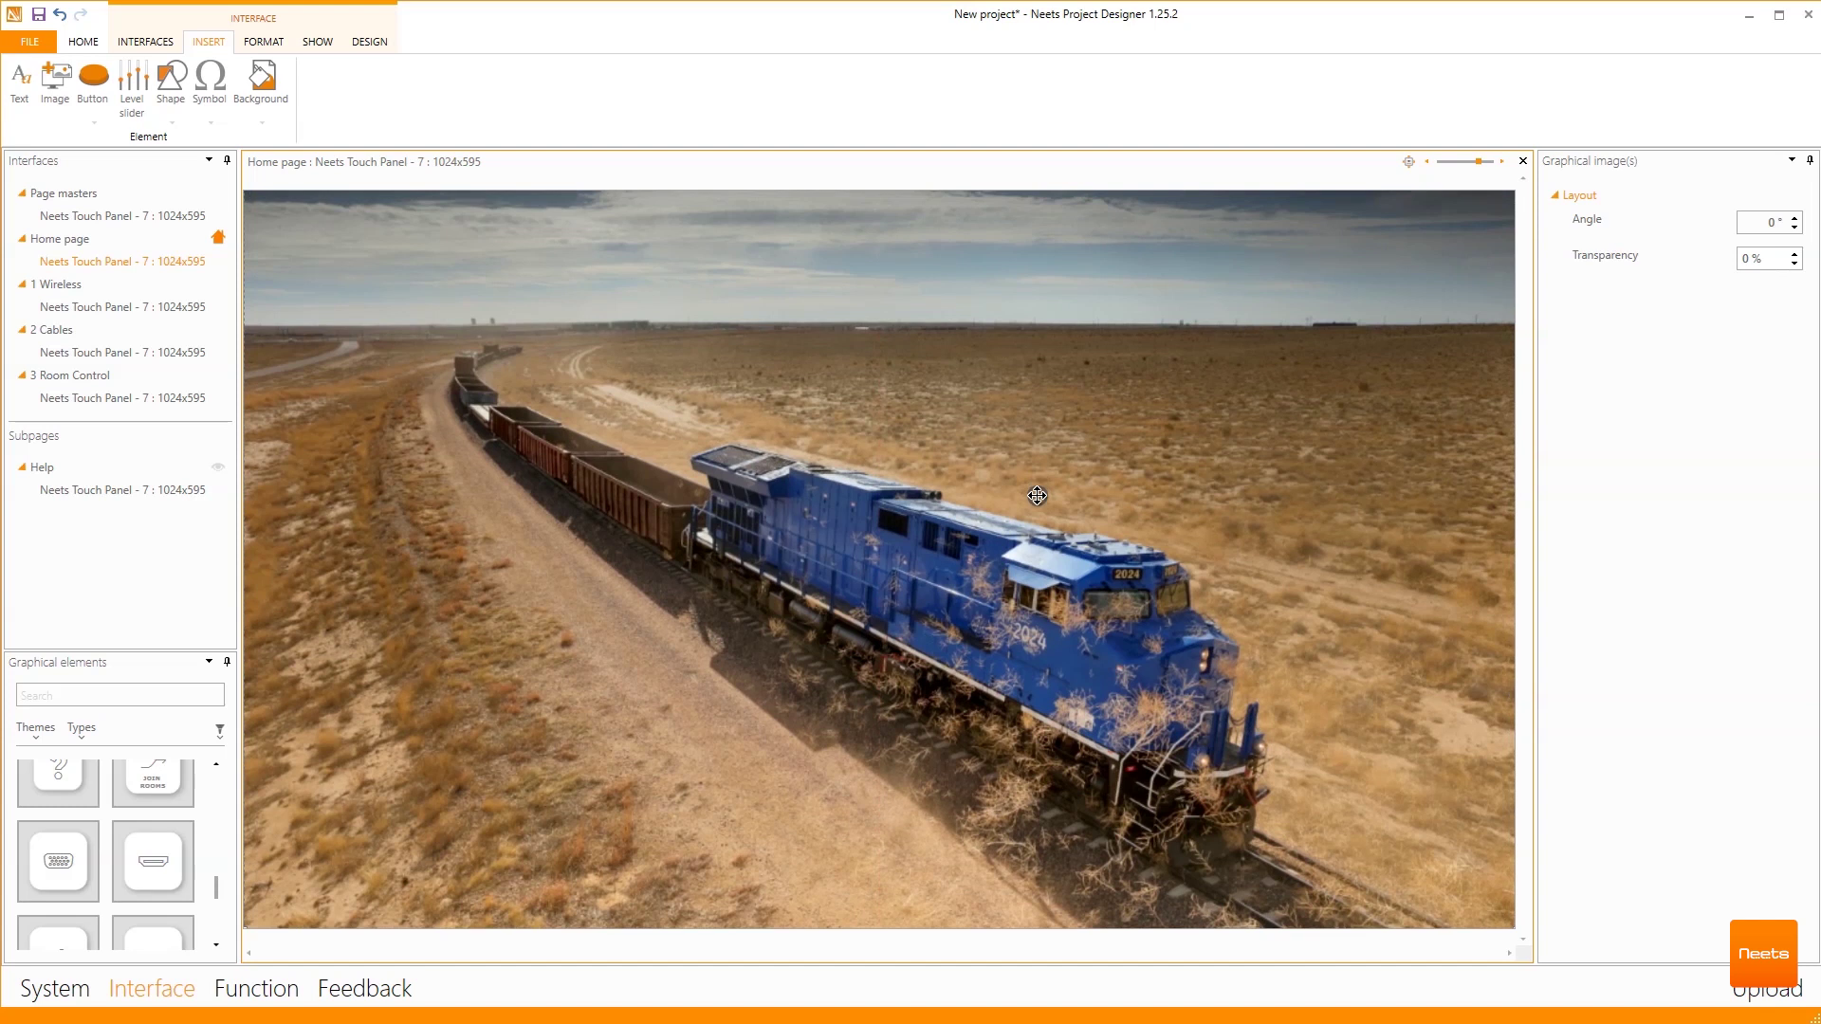
- Send the train photo to the back, behind the logo and buttons
{"action": "right_click", "coordinate": [446, 444]}
{"action": "mouse_move", "coordinate": [630, 582]}
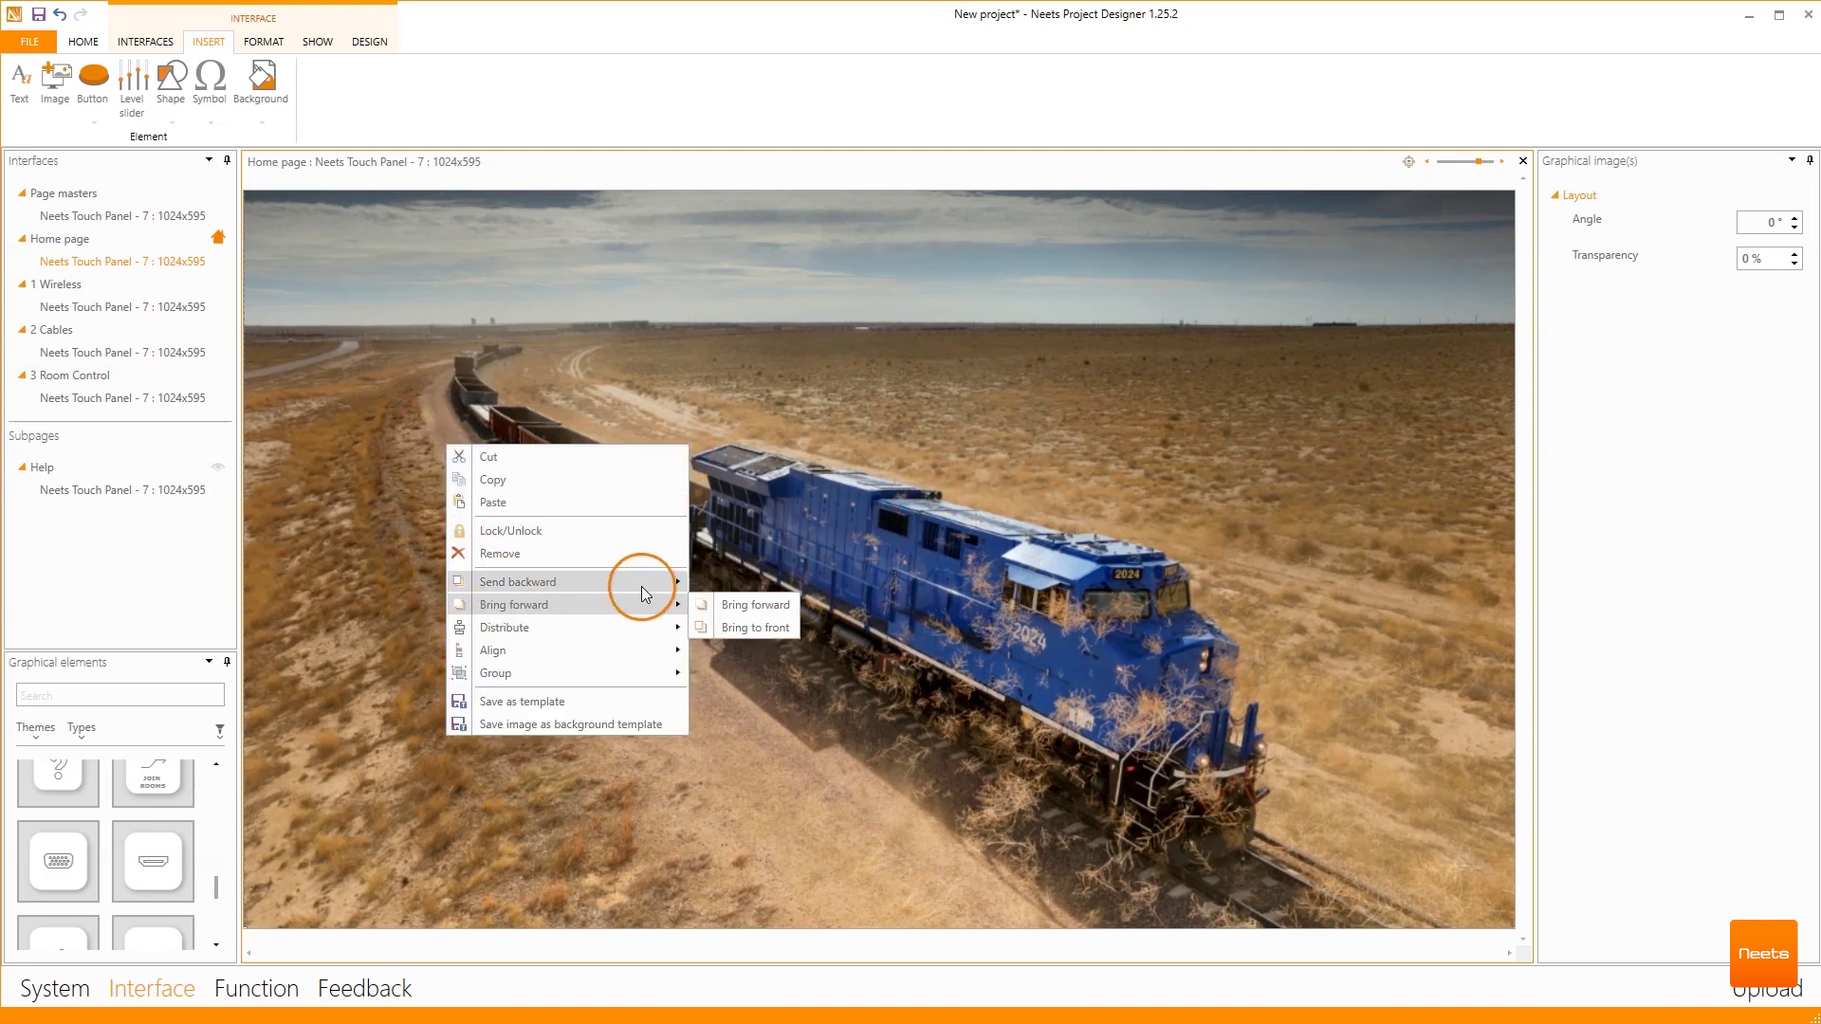
{"action": "left_click", "coordinate": [759, 607]}
{"action": "left_click", "coordinate": [391, 435]}
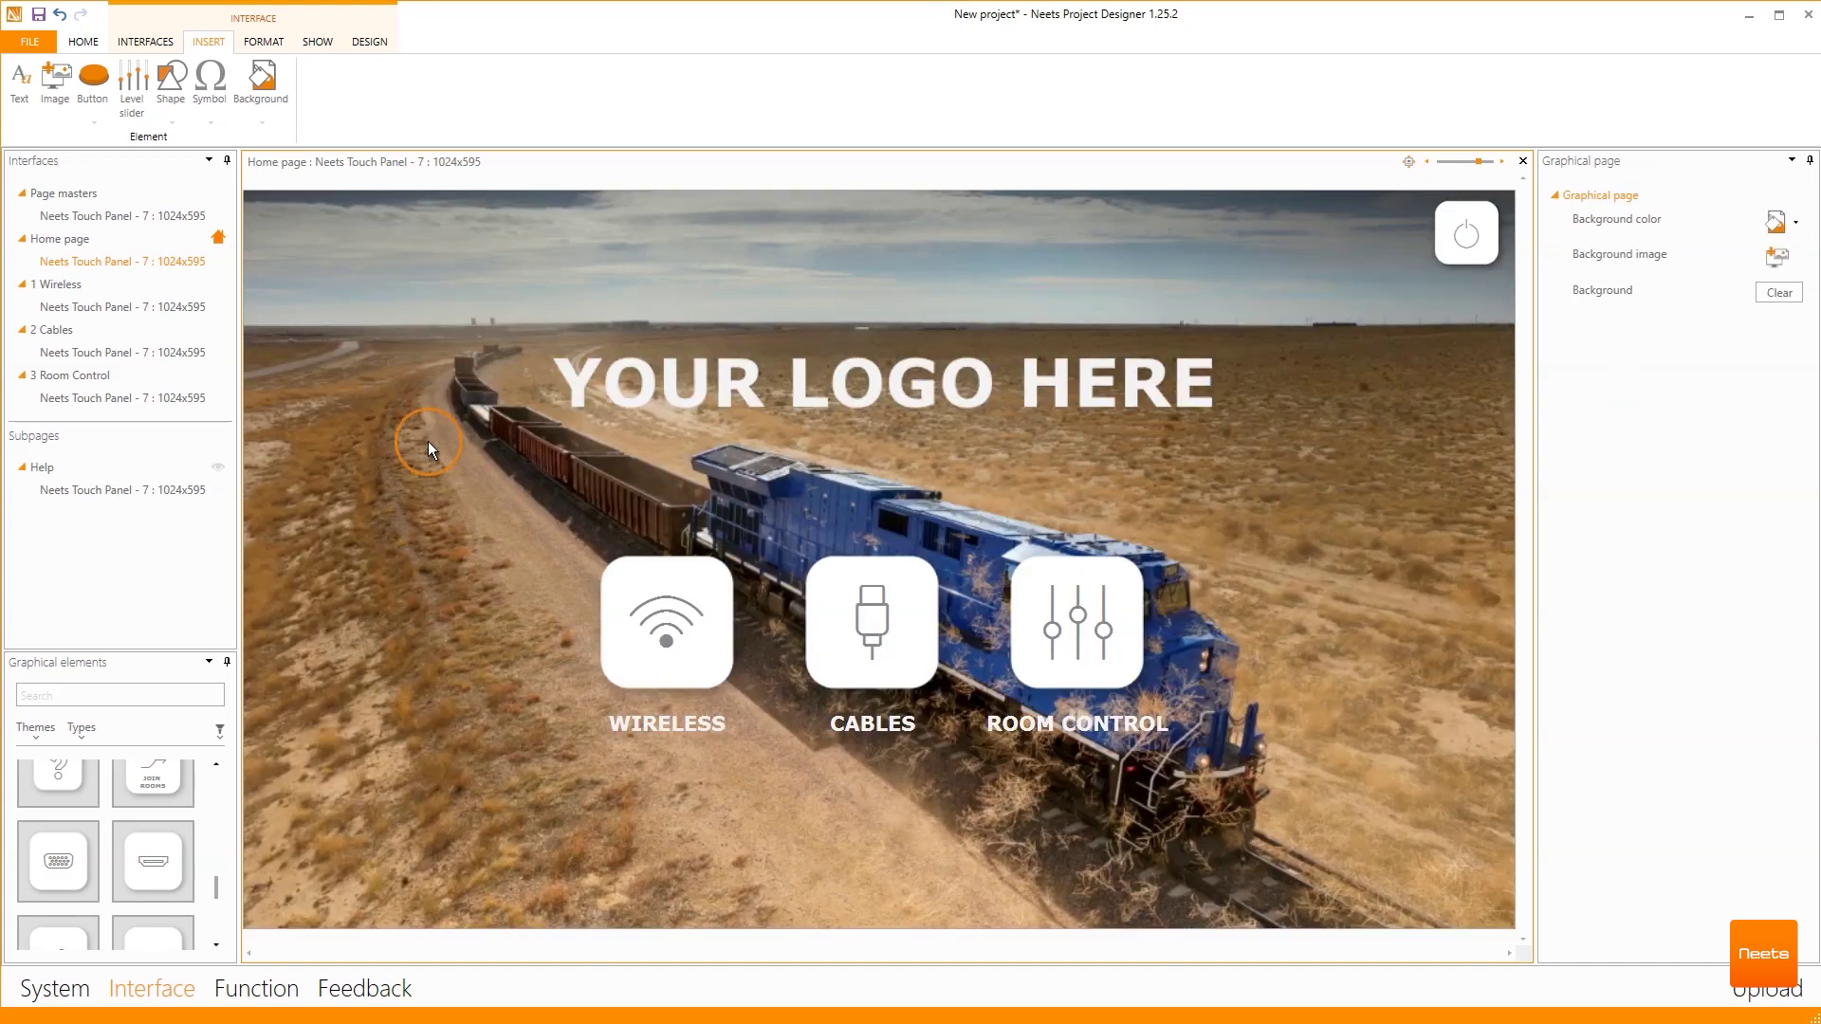
- Set the logo placeholder's State 1 image to the GE logo, resized to 270×270 at top centre
{"action": "left_click", "coordinate": [1250, 373]}
{"action": "left_click", "coordinate": [1649, 519]}
{"action": "left_click", "coordinate": [1620, 533]}
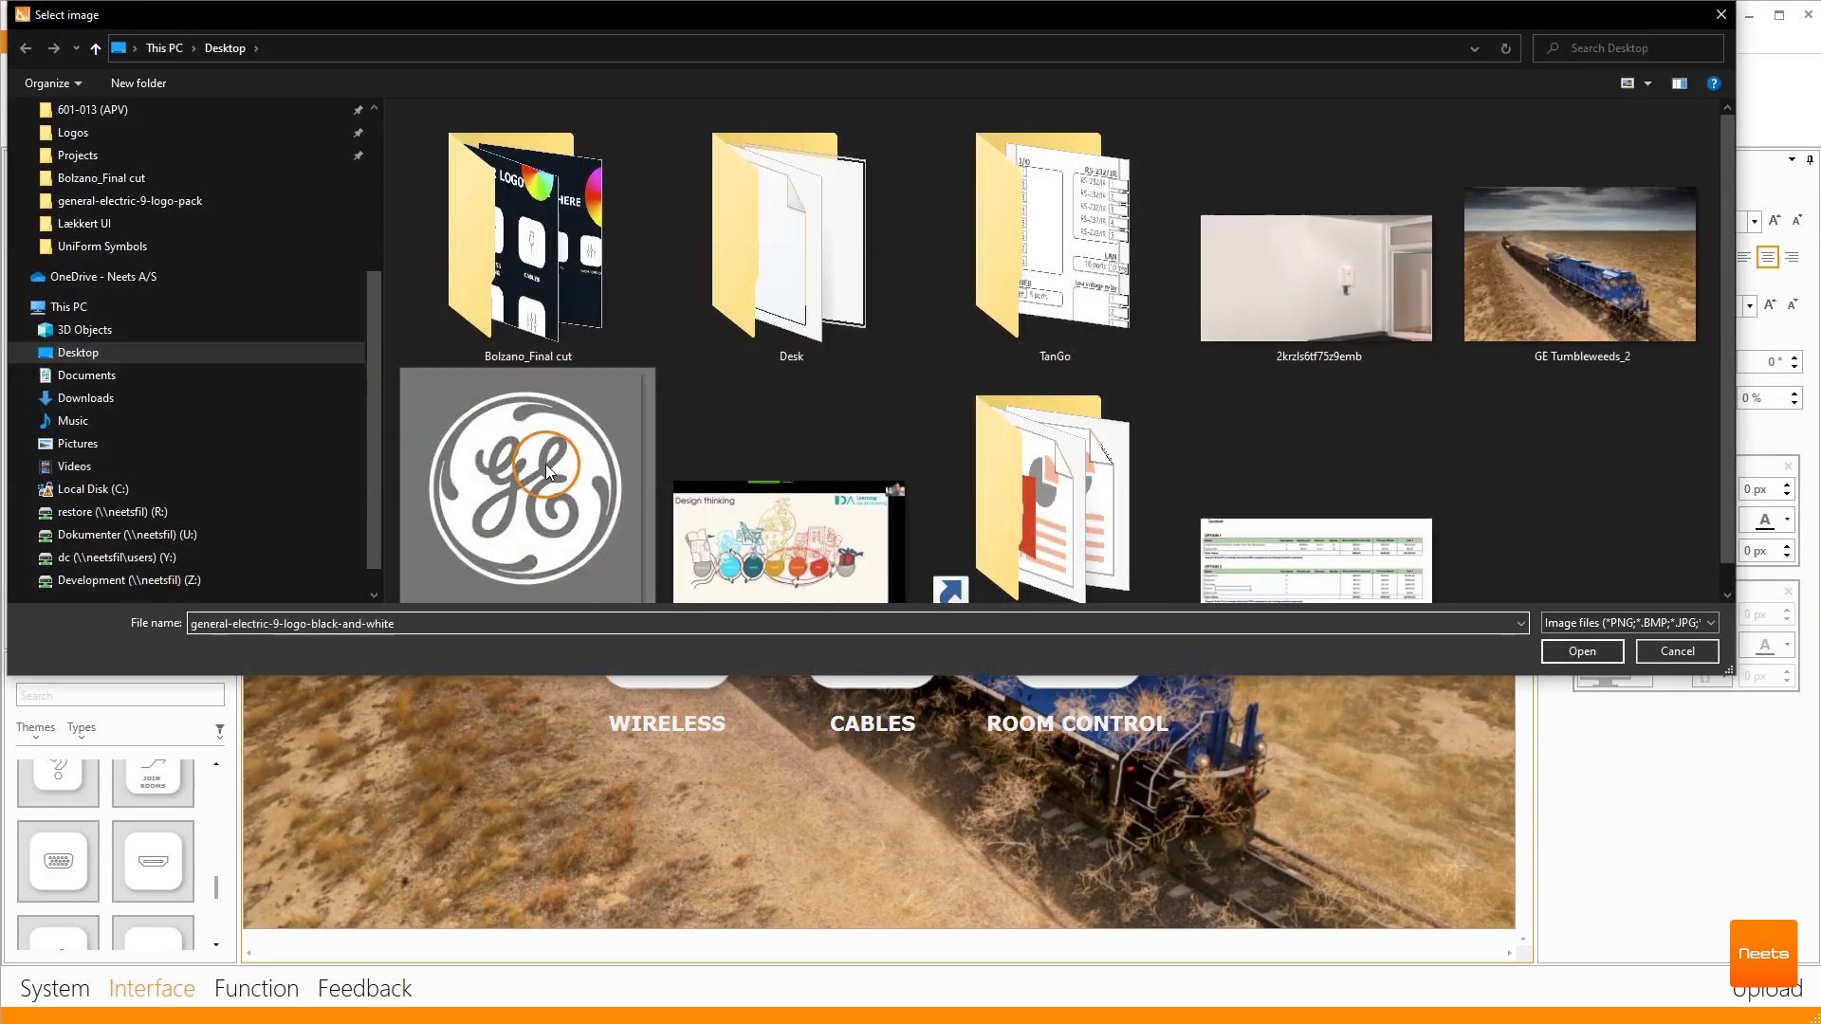
{"action": "double_click", "coordinate": [545, 464]}
{"action": "left_click_drag", "start_coordinate": [810, 526], "coordinate": [863, 427]}
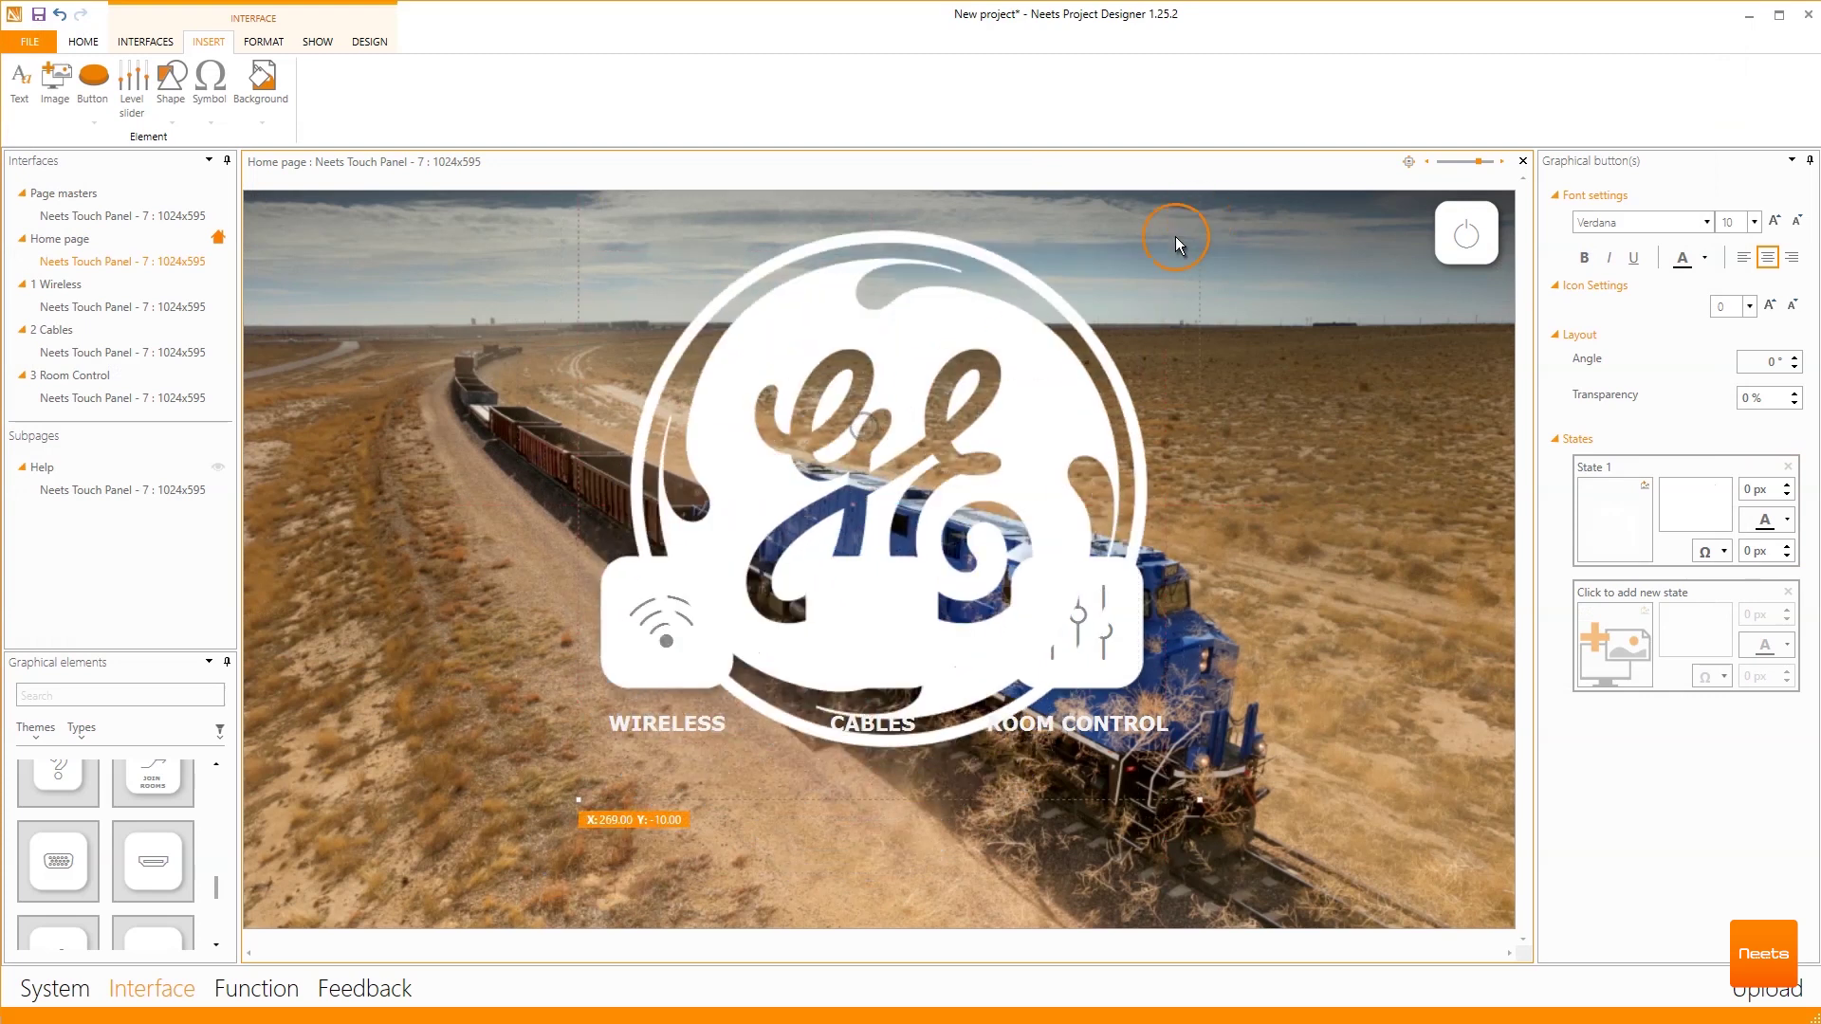
{"action": "left_click_drag", "start_coordinate": [1200, 801], "coordinate": [866, 455]}
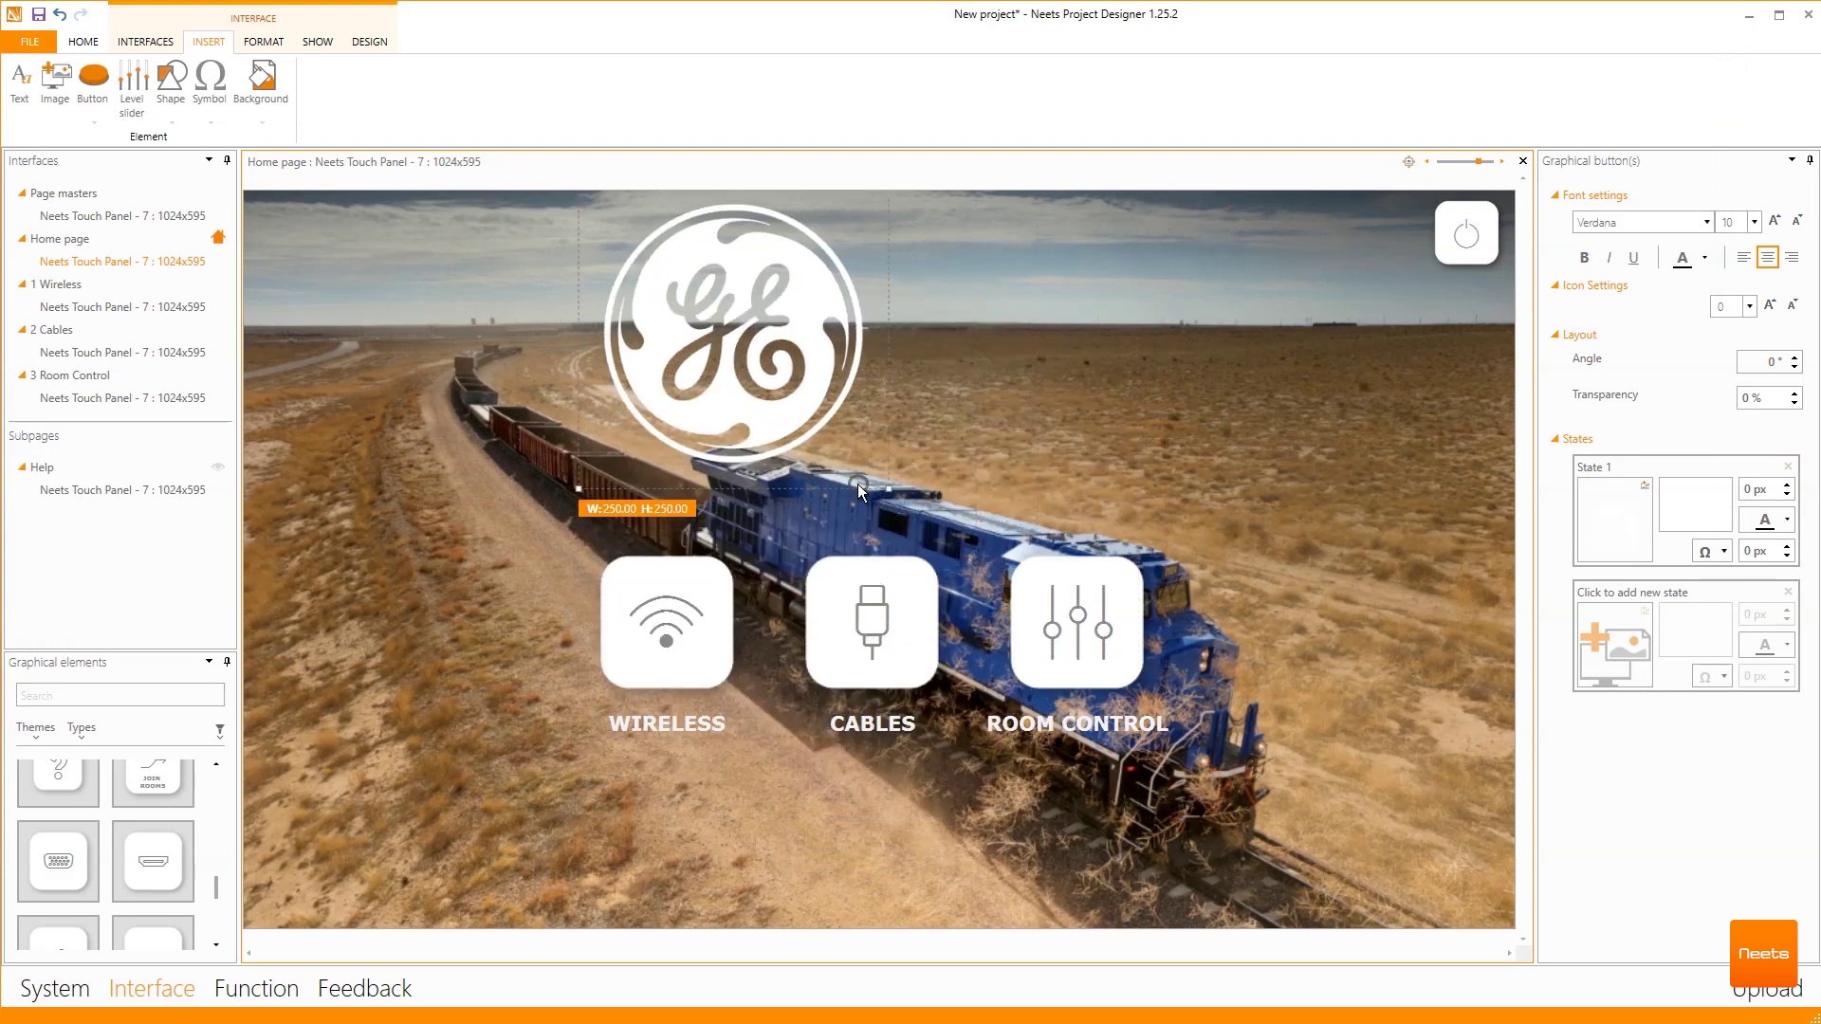
{"action": "left_click_drag", "start_coordinate": [736, 325], "coordinate": [807, 337]}
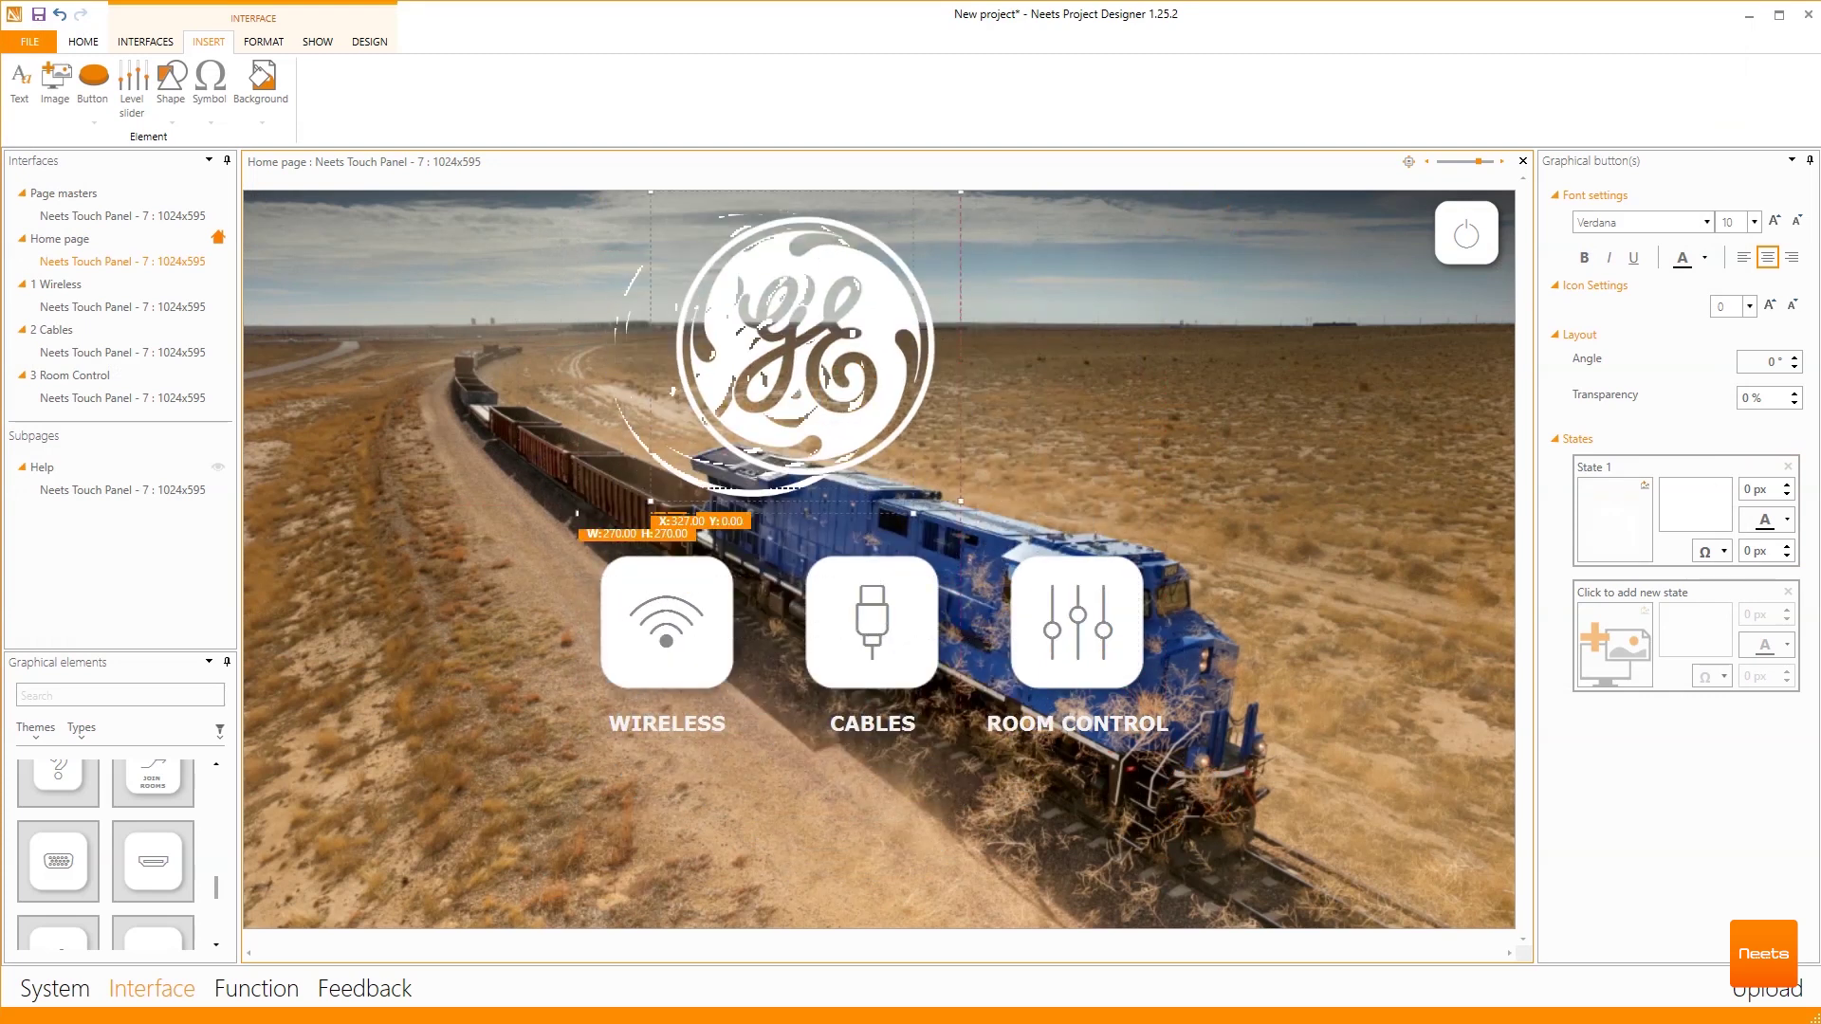
- Set the page master logo placeholder to the GE logo, shrunk to about 150 at X:440 Y:10
{"action": "left_click_drag", "start_coordinate": [821, 387], "coordinate": [887, 418]}
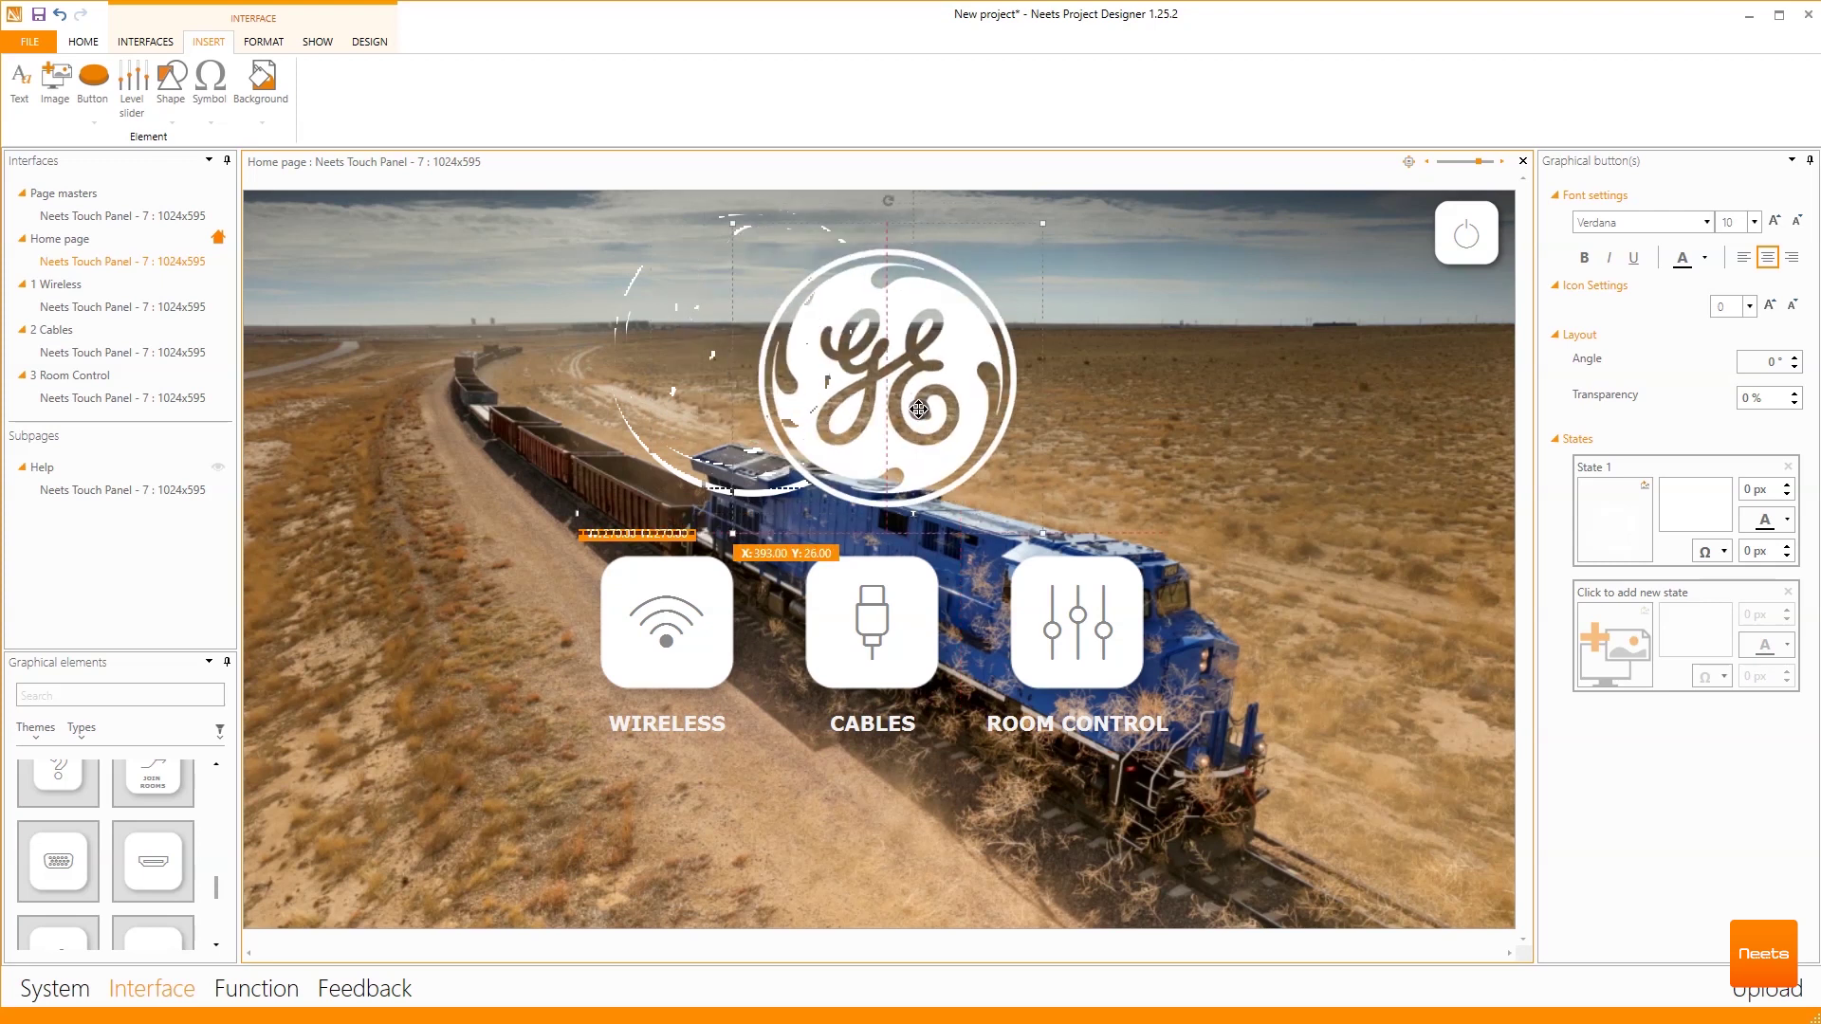
{"action": "left_click", "coordinate": [311, 400]}
{"action": "left_click", "coordinate": [107, 216]}
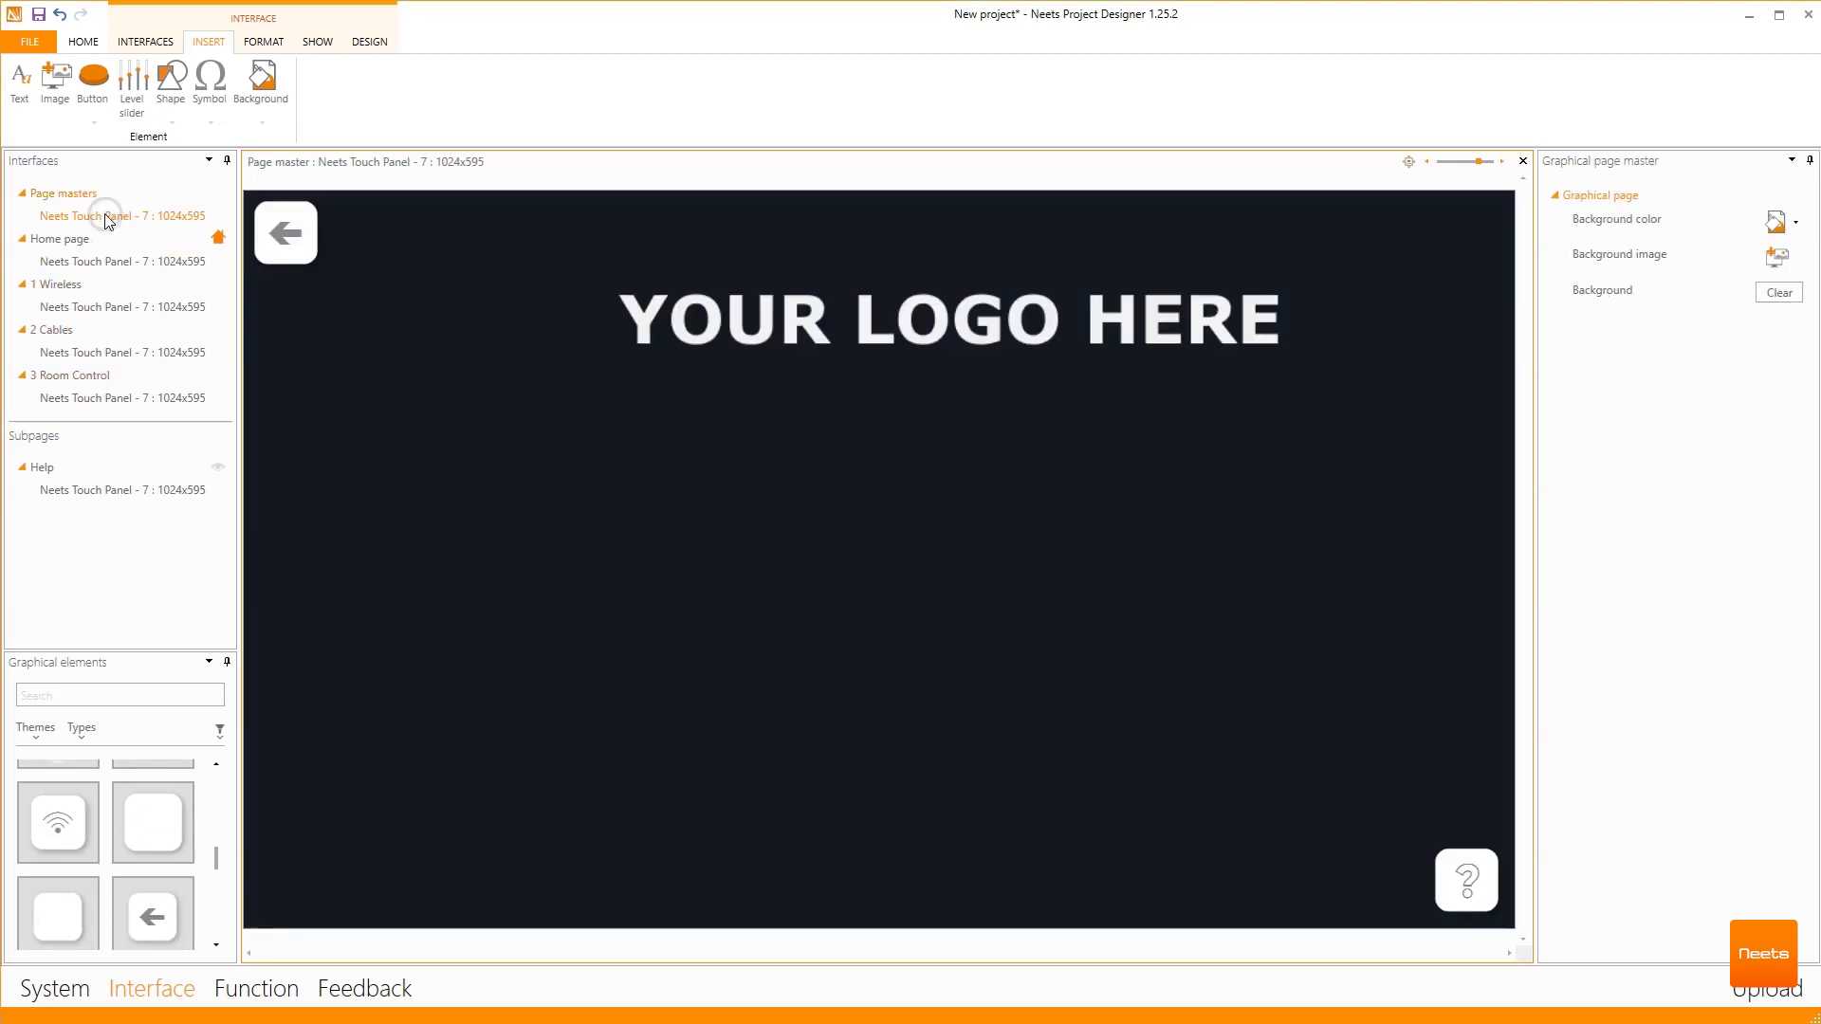
{"action": "left_click", "coordinate": [952, 317]}
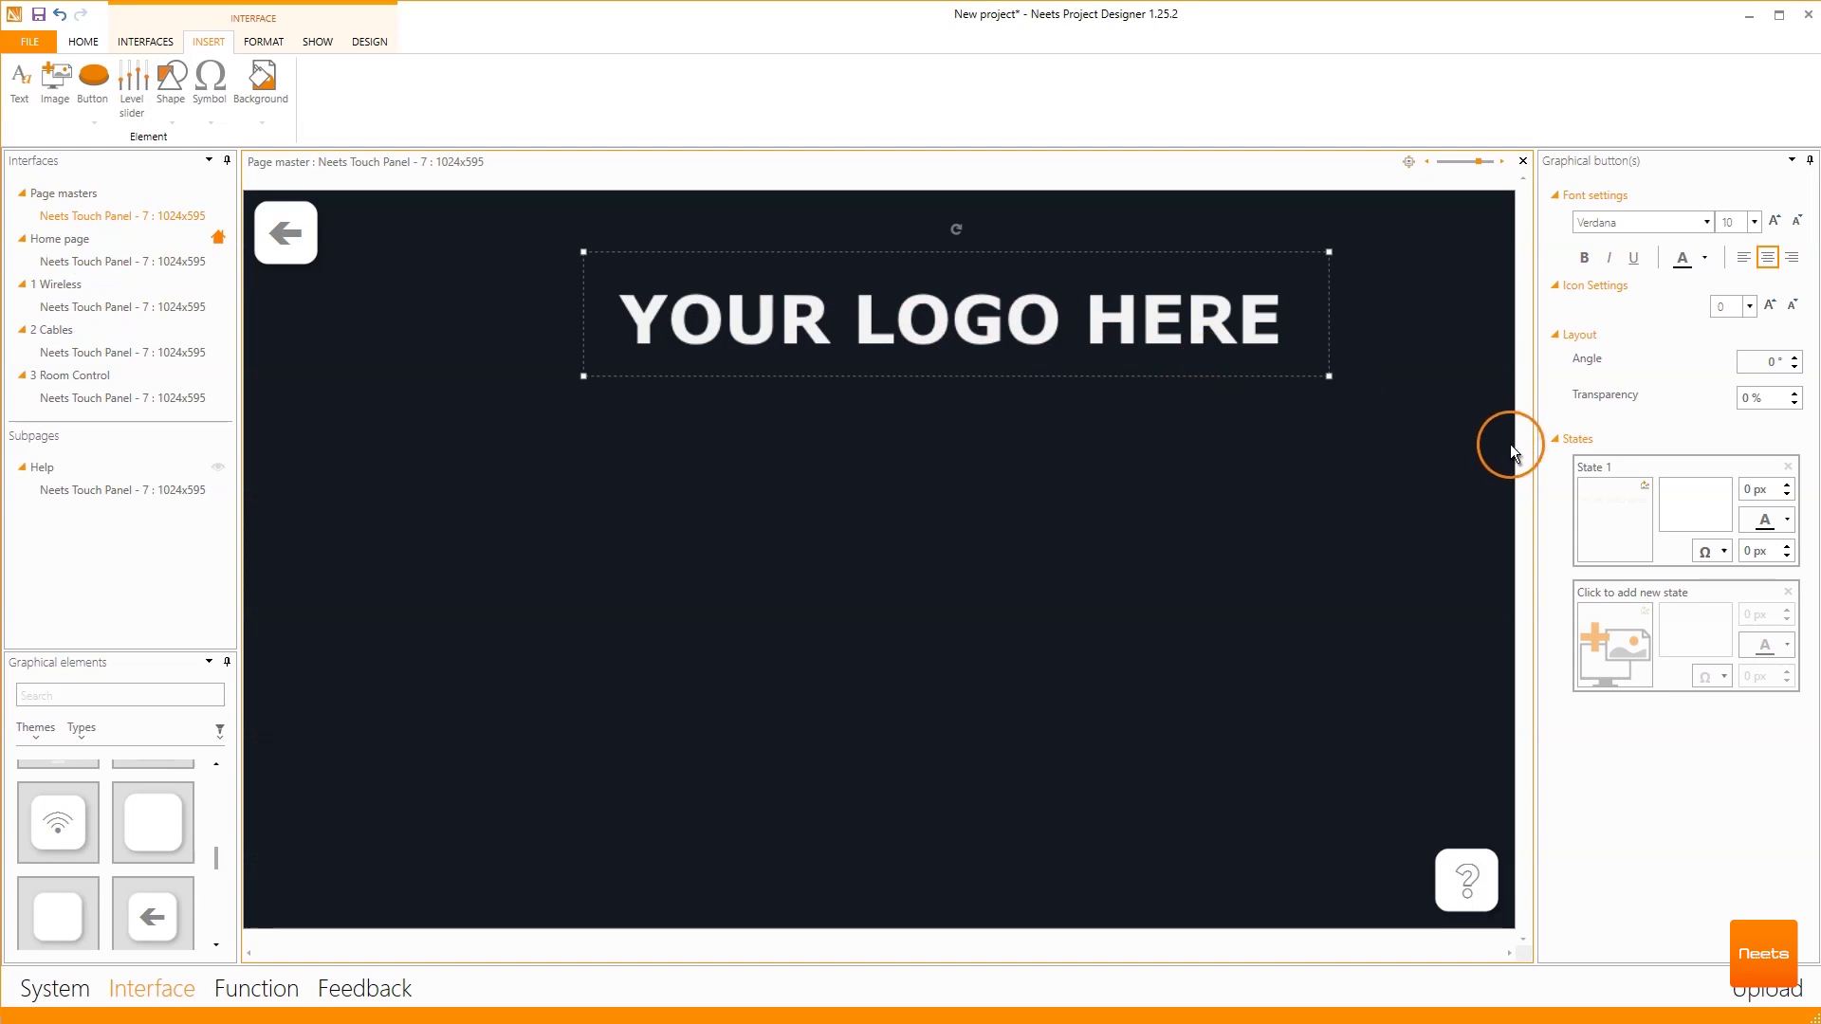
{"action": "left_click", "coordinate": [1616, 496]}
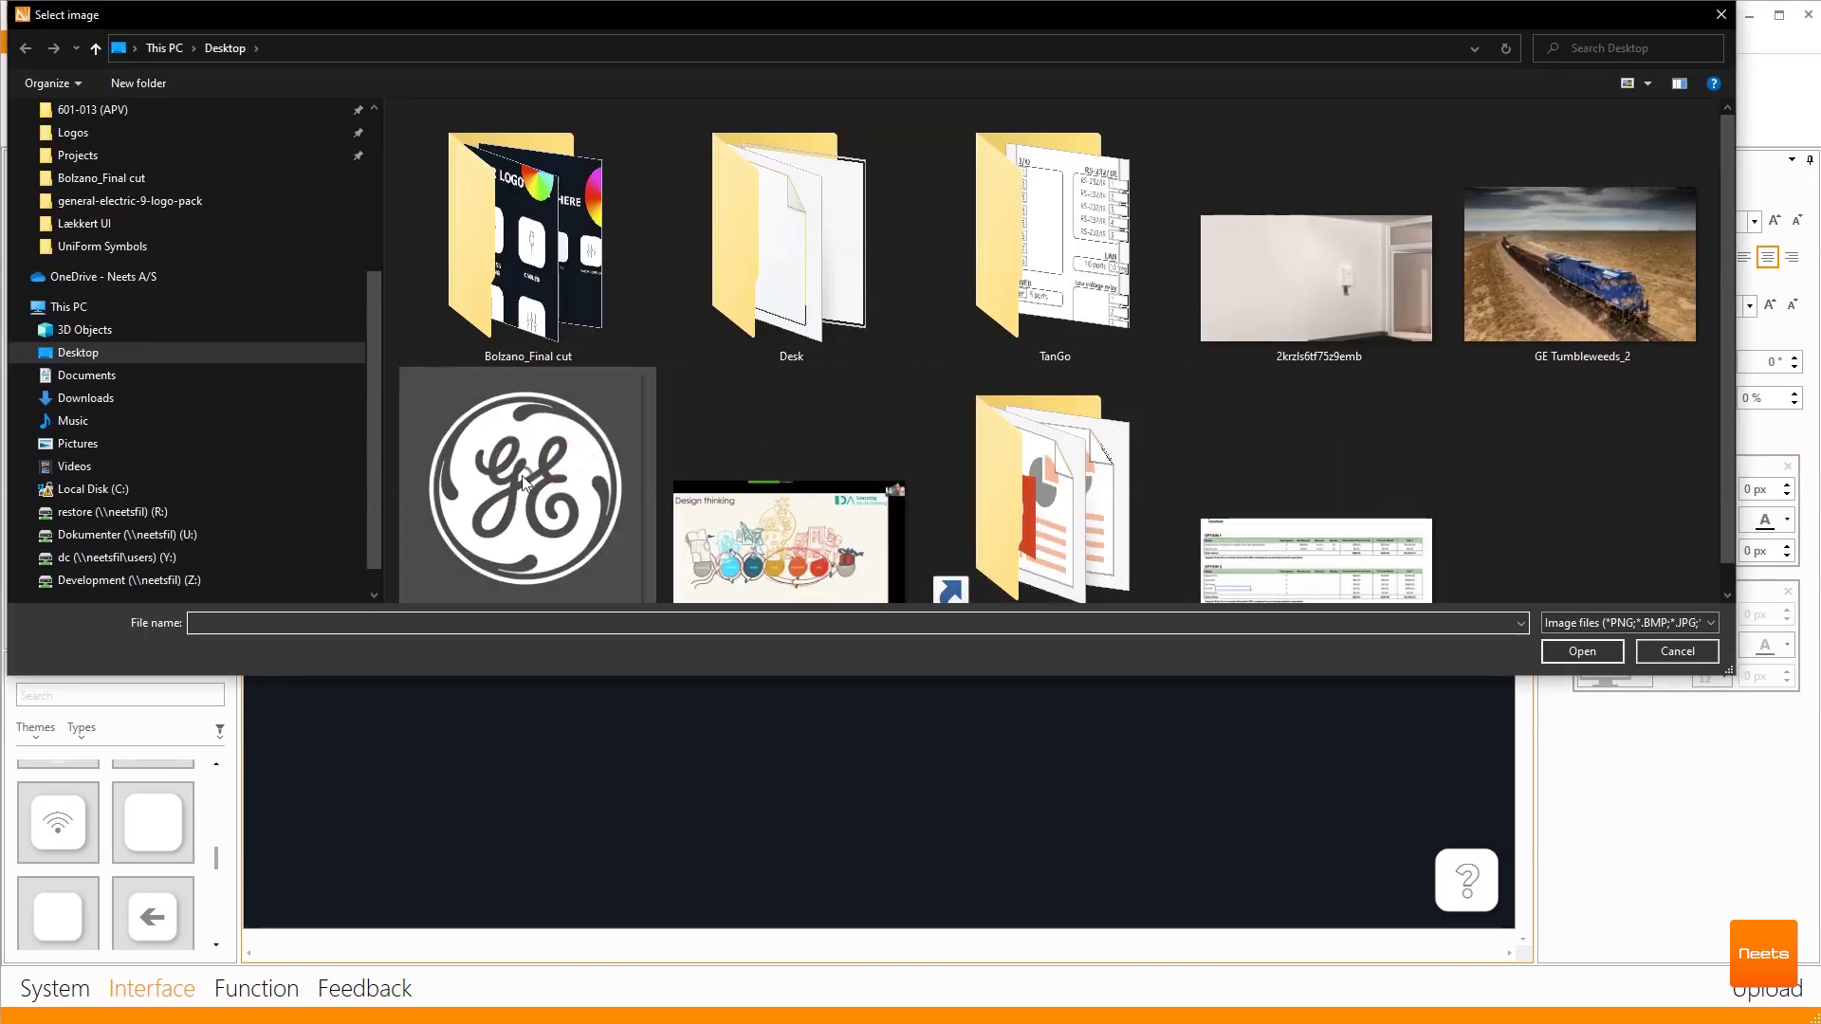
{"action": "double_click", "coordinate": [525, 481]}
{"action": "left_click_drag", "start_coordinate": [585, 871], "coordinate": [1020, 360]}
{"action": "left_click_drag", "start_coordinate": [1129, 370], "coordinate": [892, 323]}
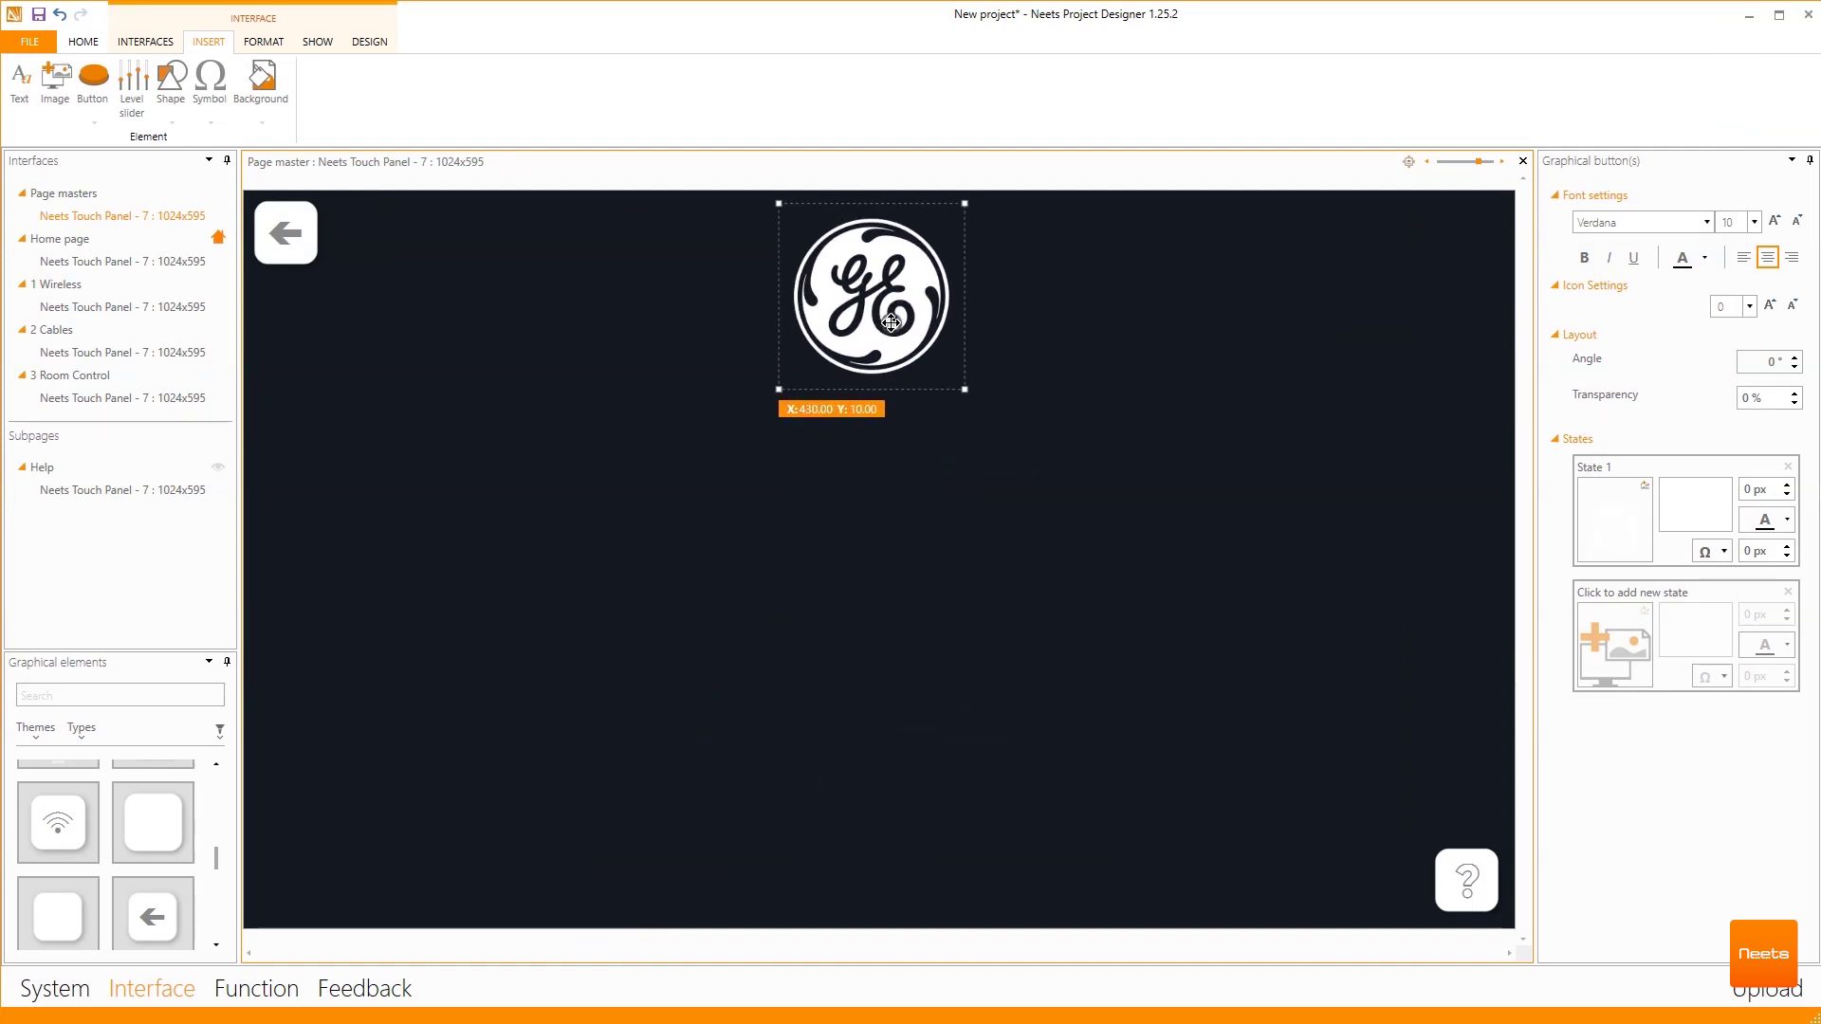
{"action": "left_click", "coordinate": [120, 306]}
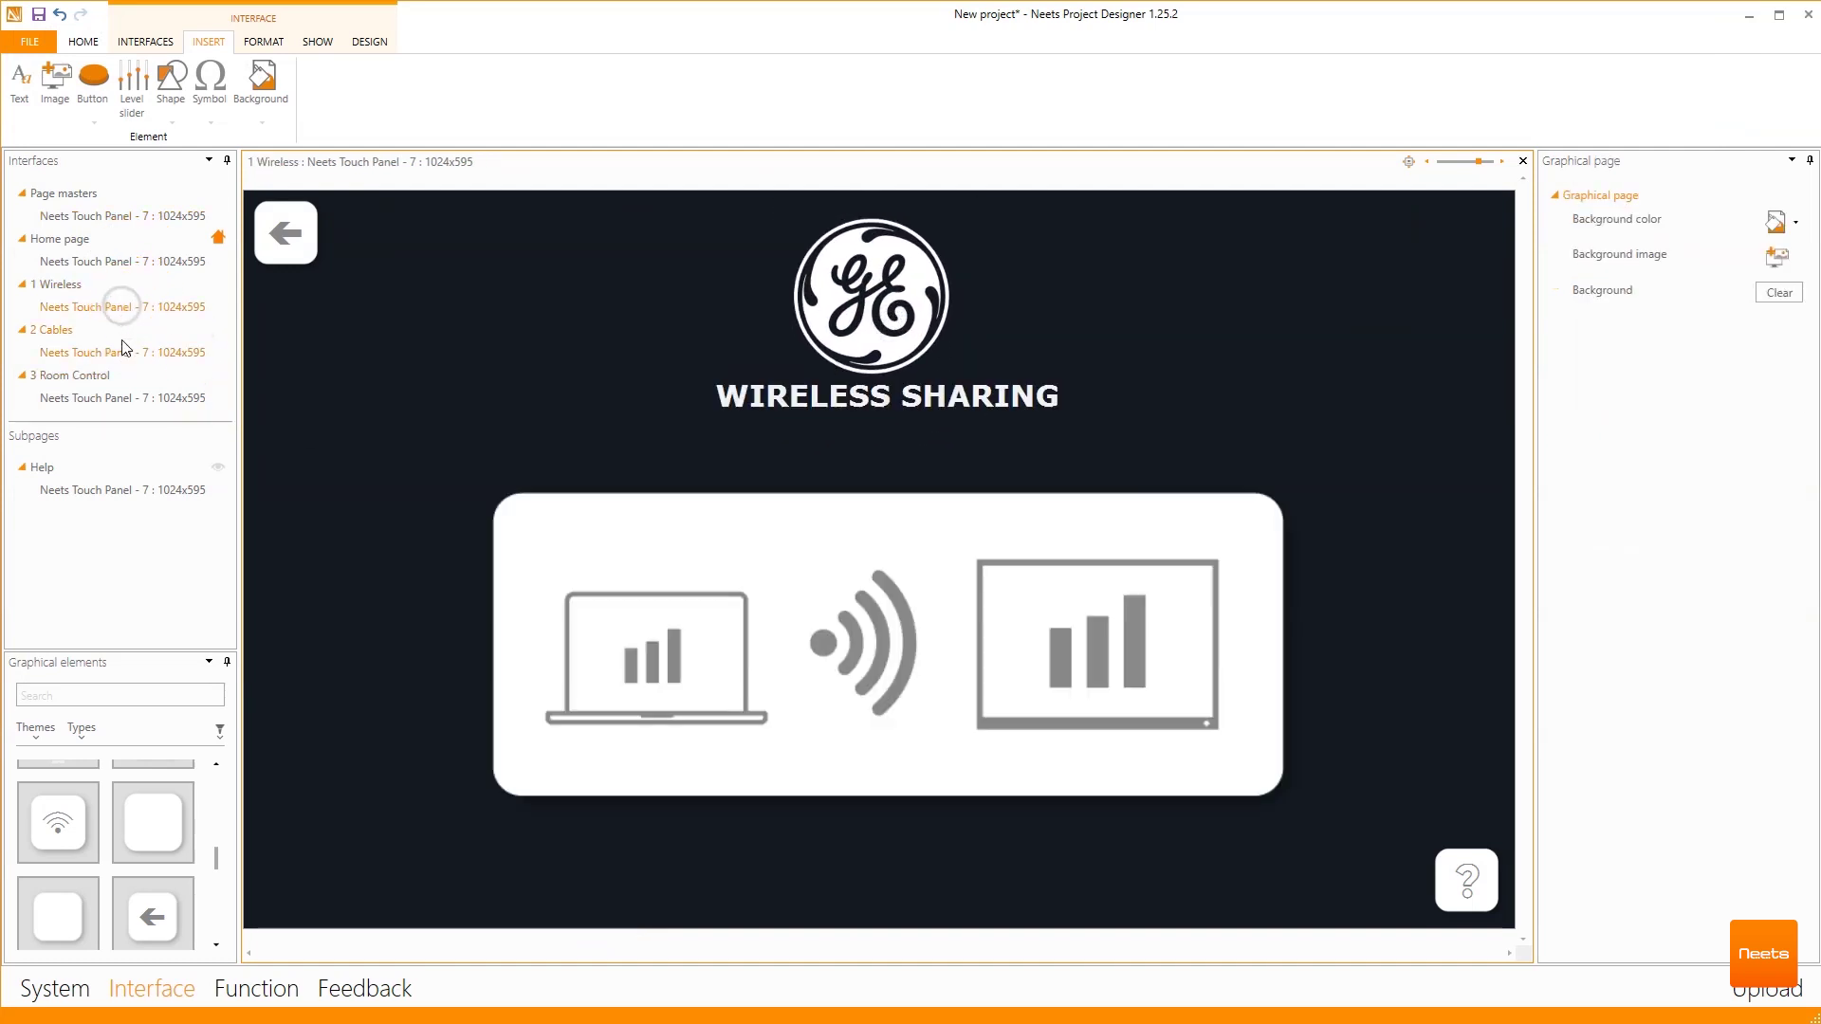
- Look through the Room Control and Wireless pages, ending on Cables with HDMI SCENE selected
{"action": "left_click", "coordinate": [116, 415]}
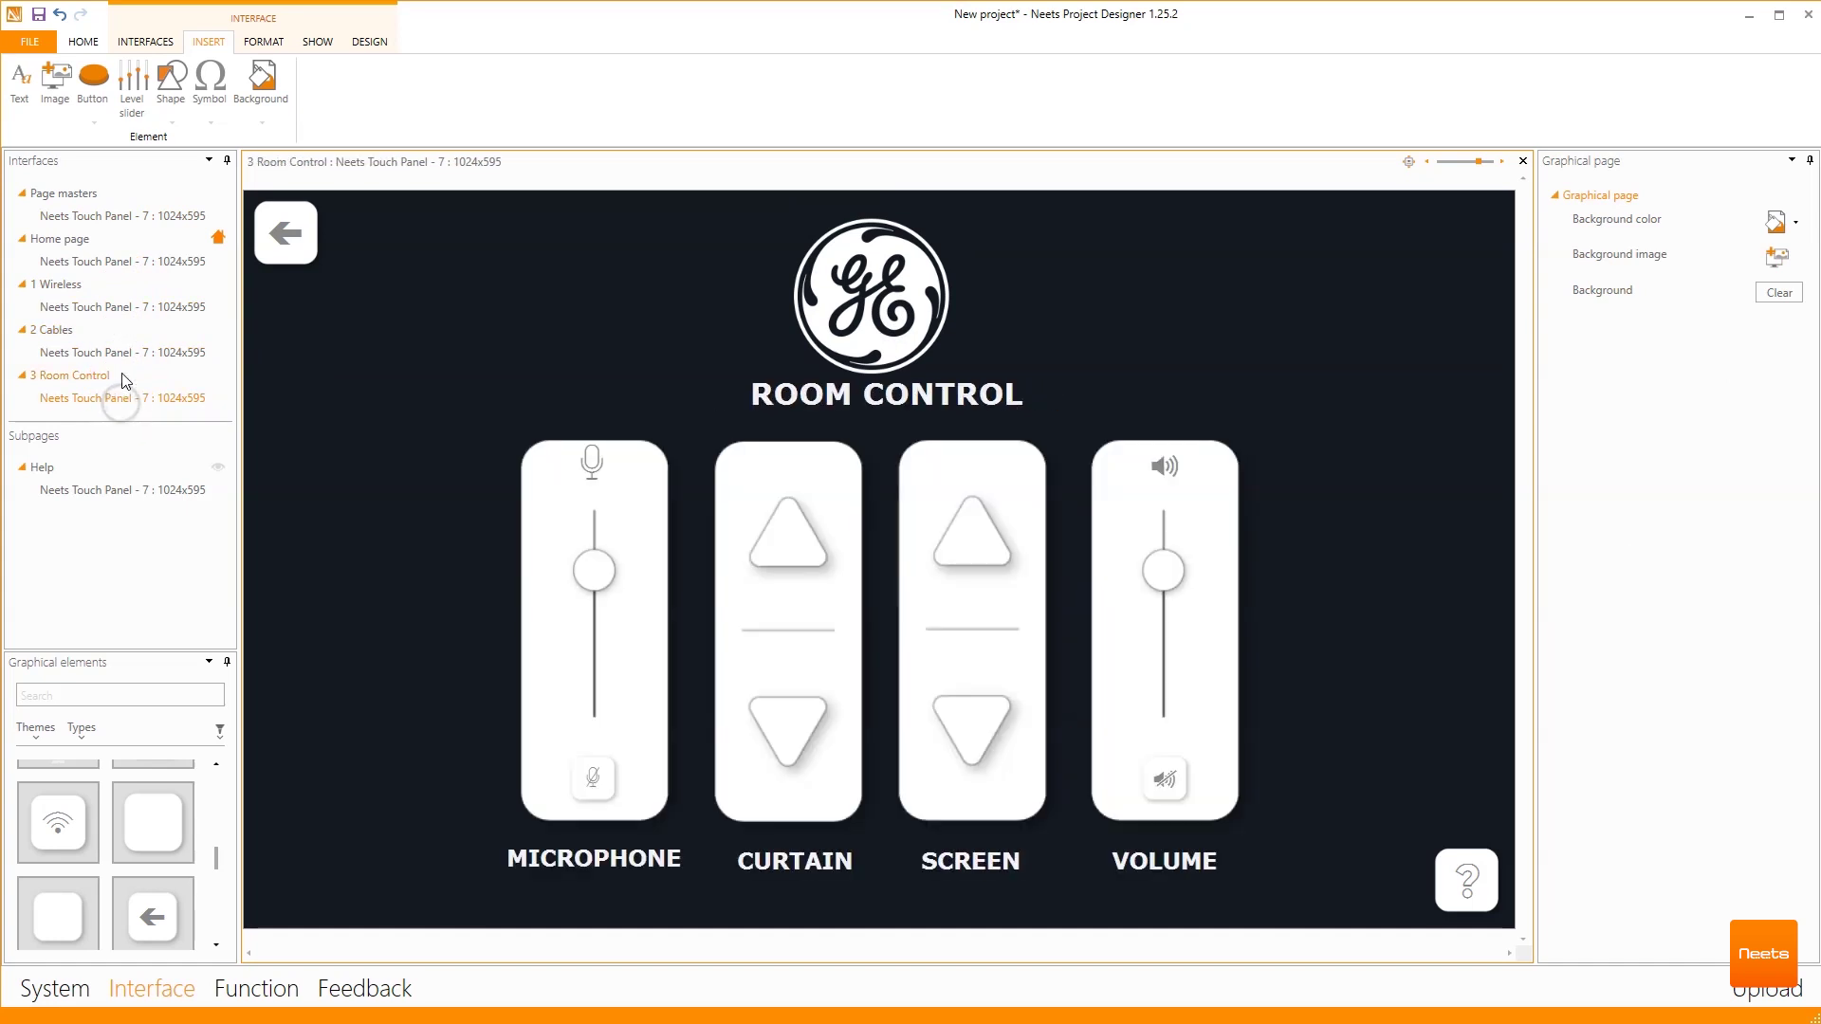
{"action": "left_click", "coordinate": [126, 261]}
{"action": "left_click", "coordinate": [116, 353]}
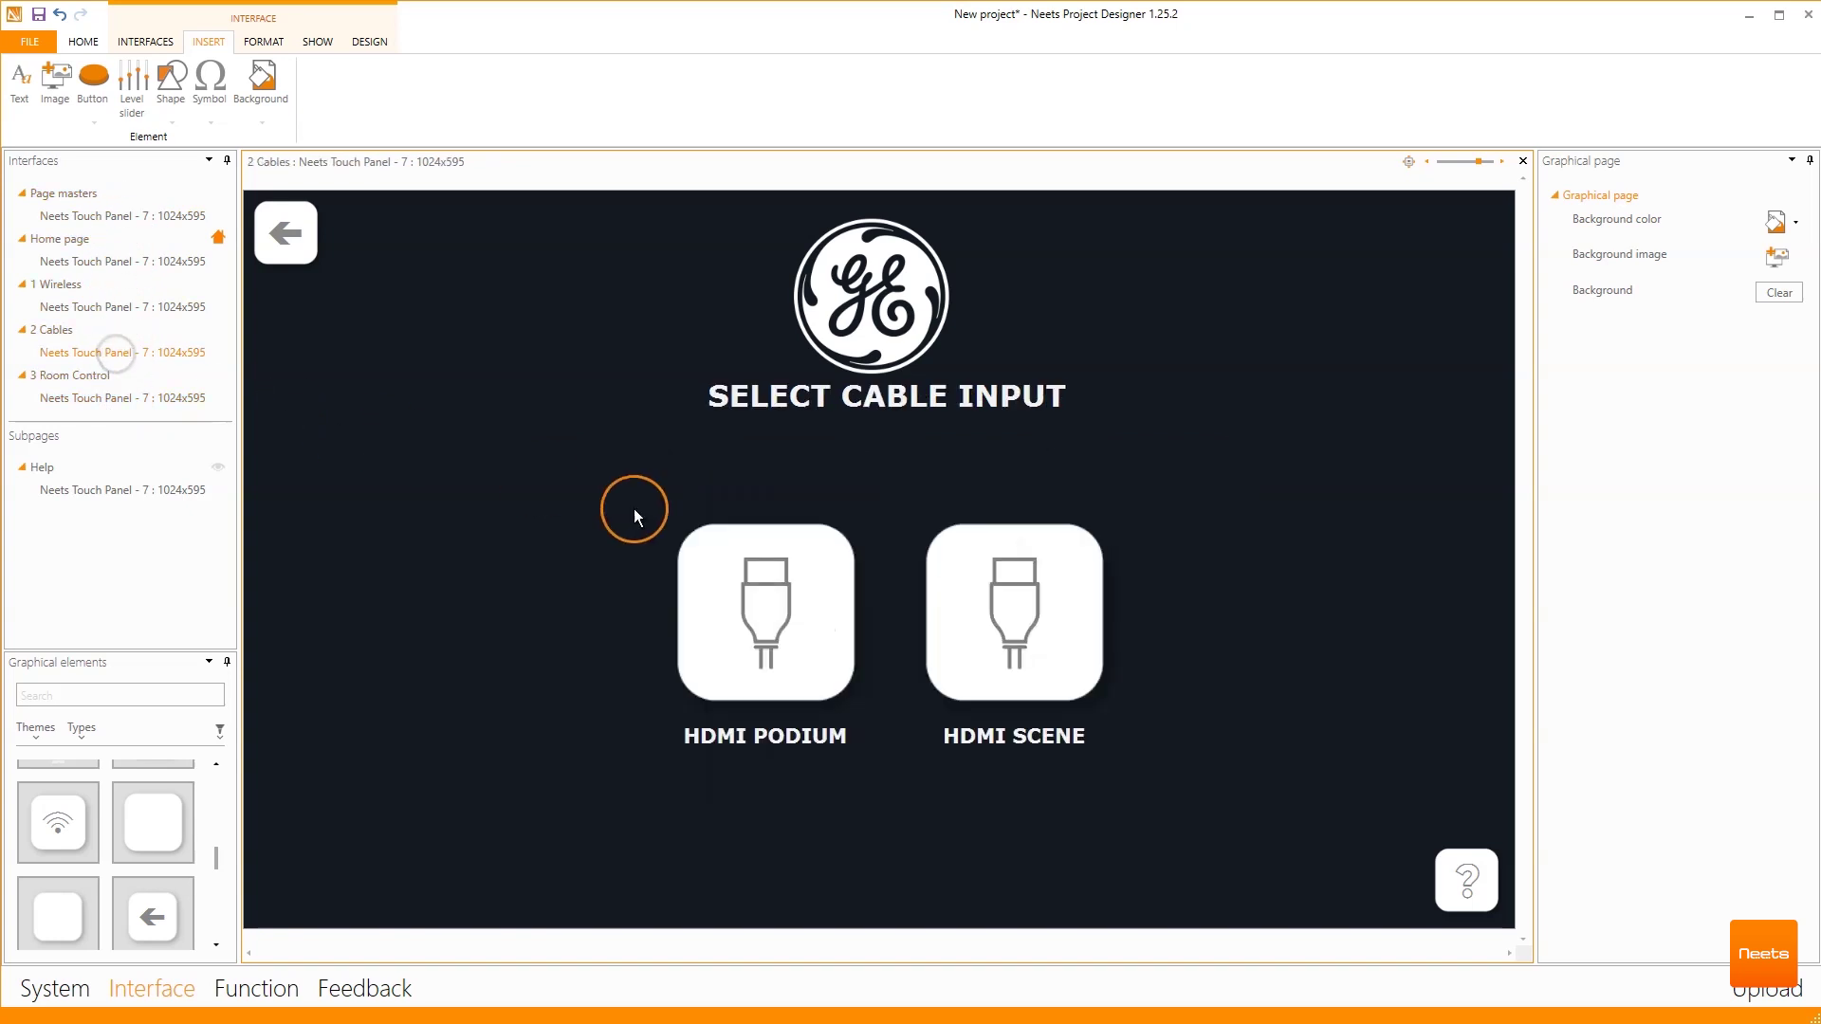
{"action": "left_click", "coordinate": [1028, 600]}
- Add a blank third button right of HDMI SCENE and place a new text label beneath it
{"action": "left_click", "coordinate": [778, 601]}
{"action": "left_click_drag", "start_coordinate": [181, 811], "coordinate": [1257, 618]}
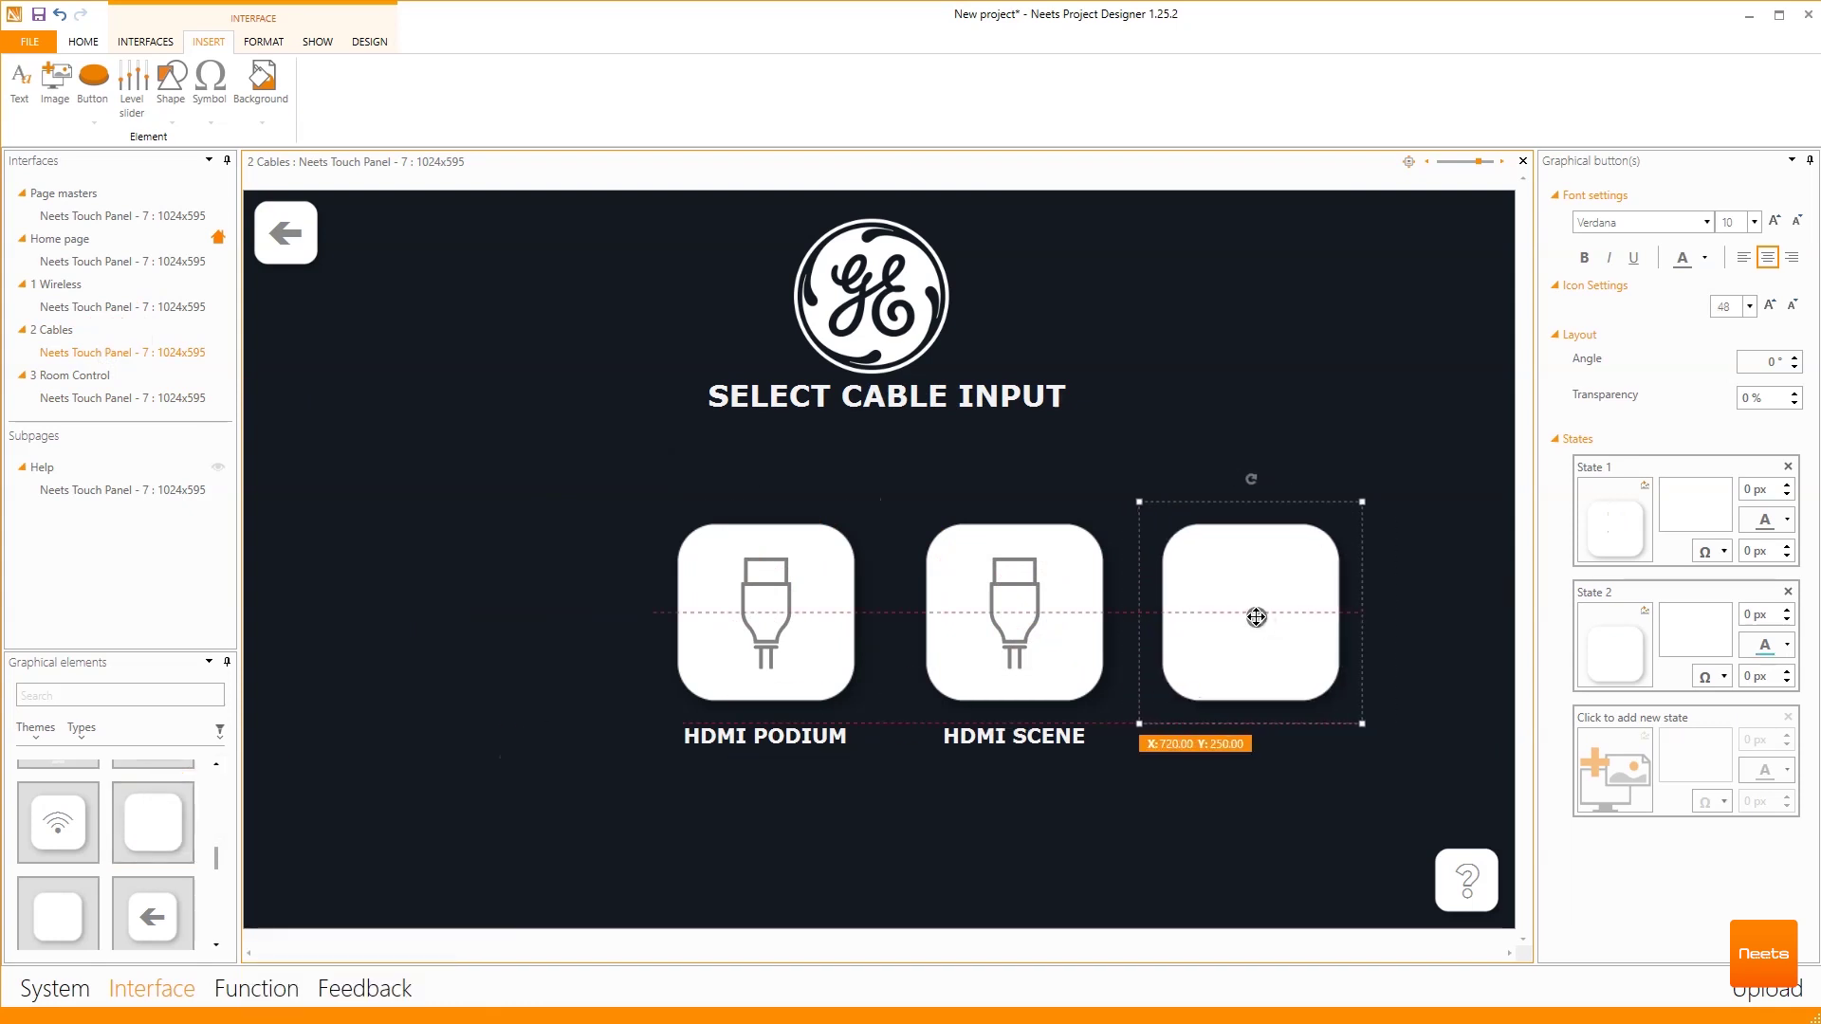
{"action": "left_click", "coordinate": [1030, 735]}
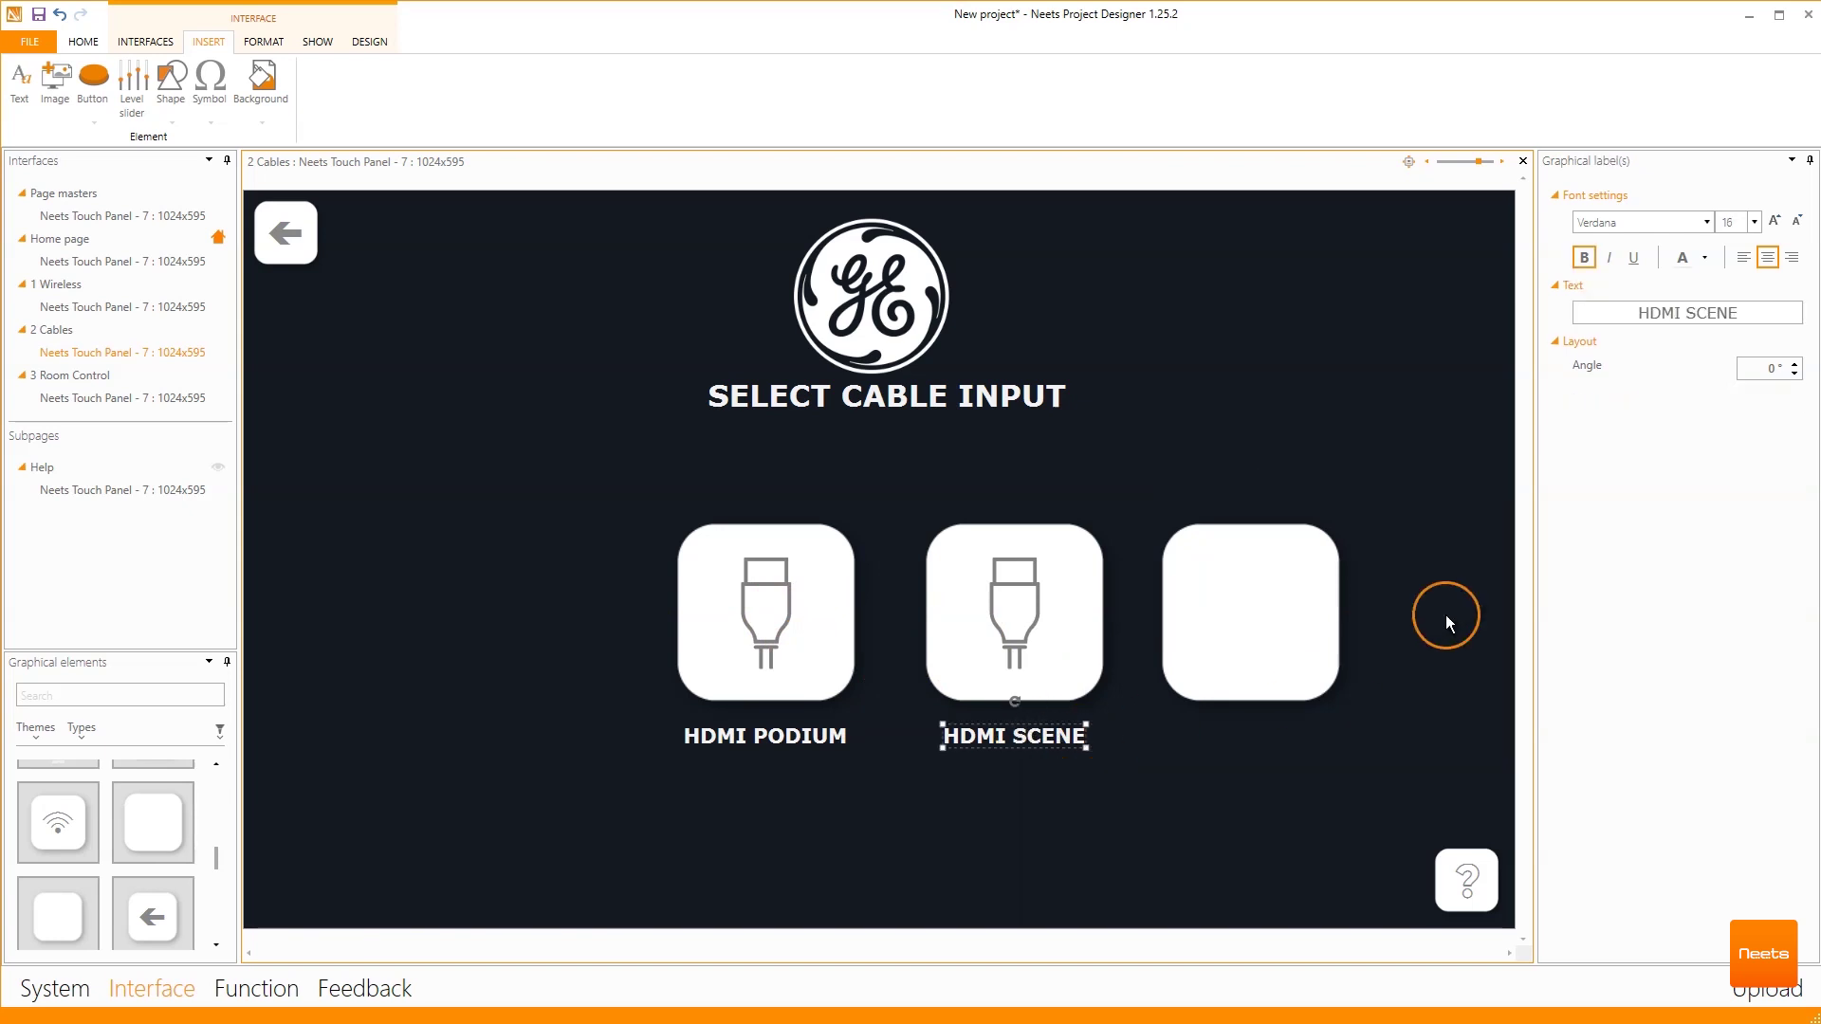
{"action": "left_click", "coordinate": [1227, 709]}
{"action": "left_click", "coordinate": [27, 87]}
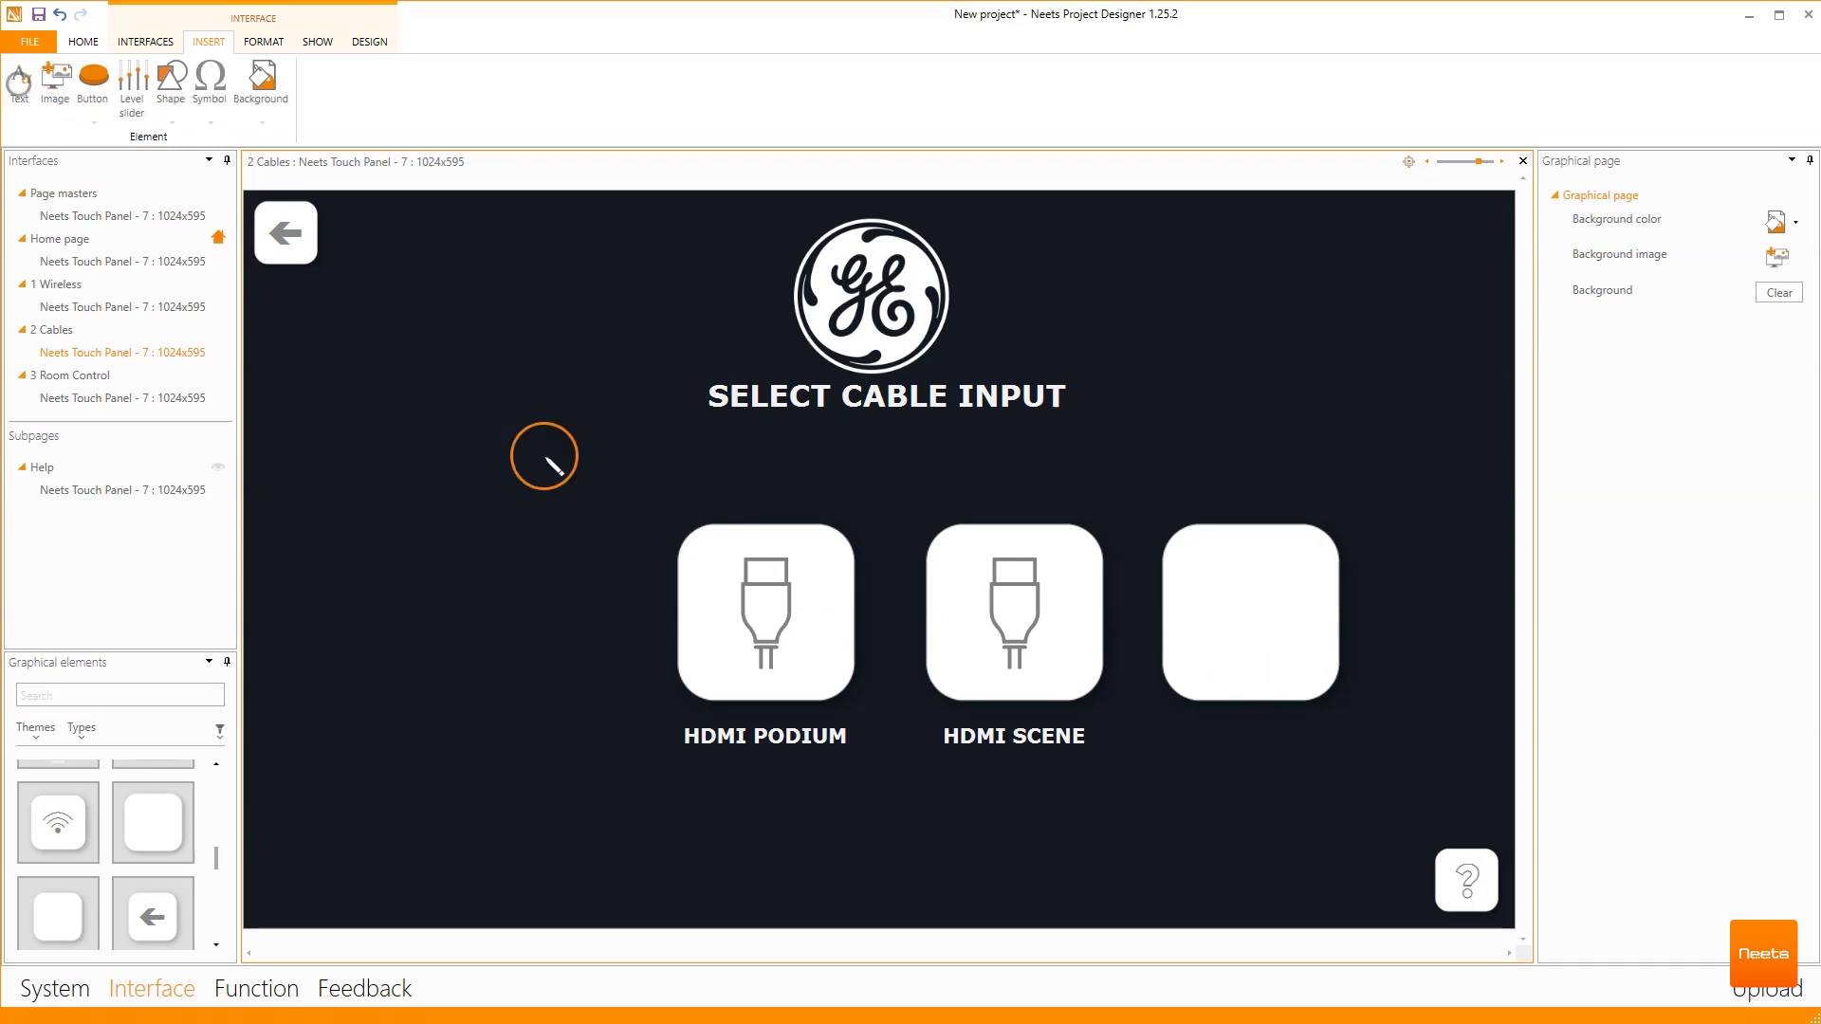
{"action": "left_click", "coordinate": [1220, 727]}
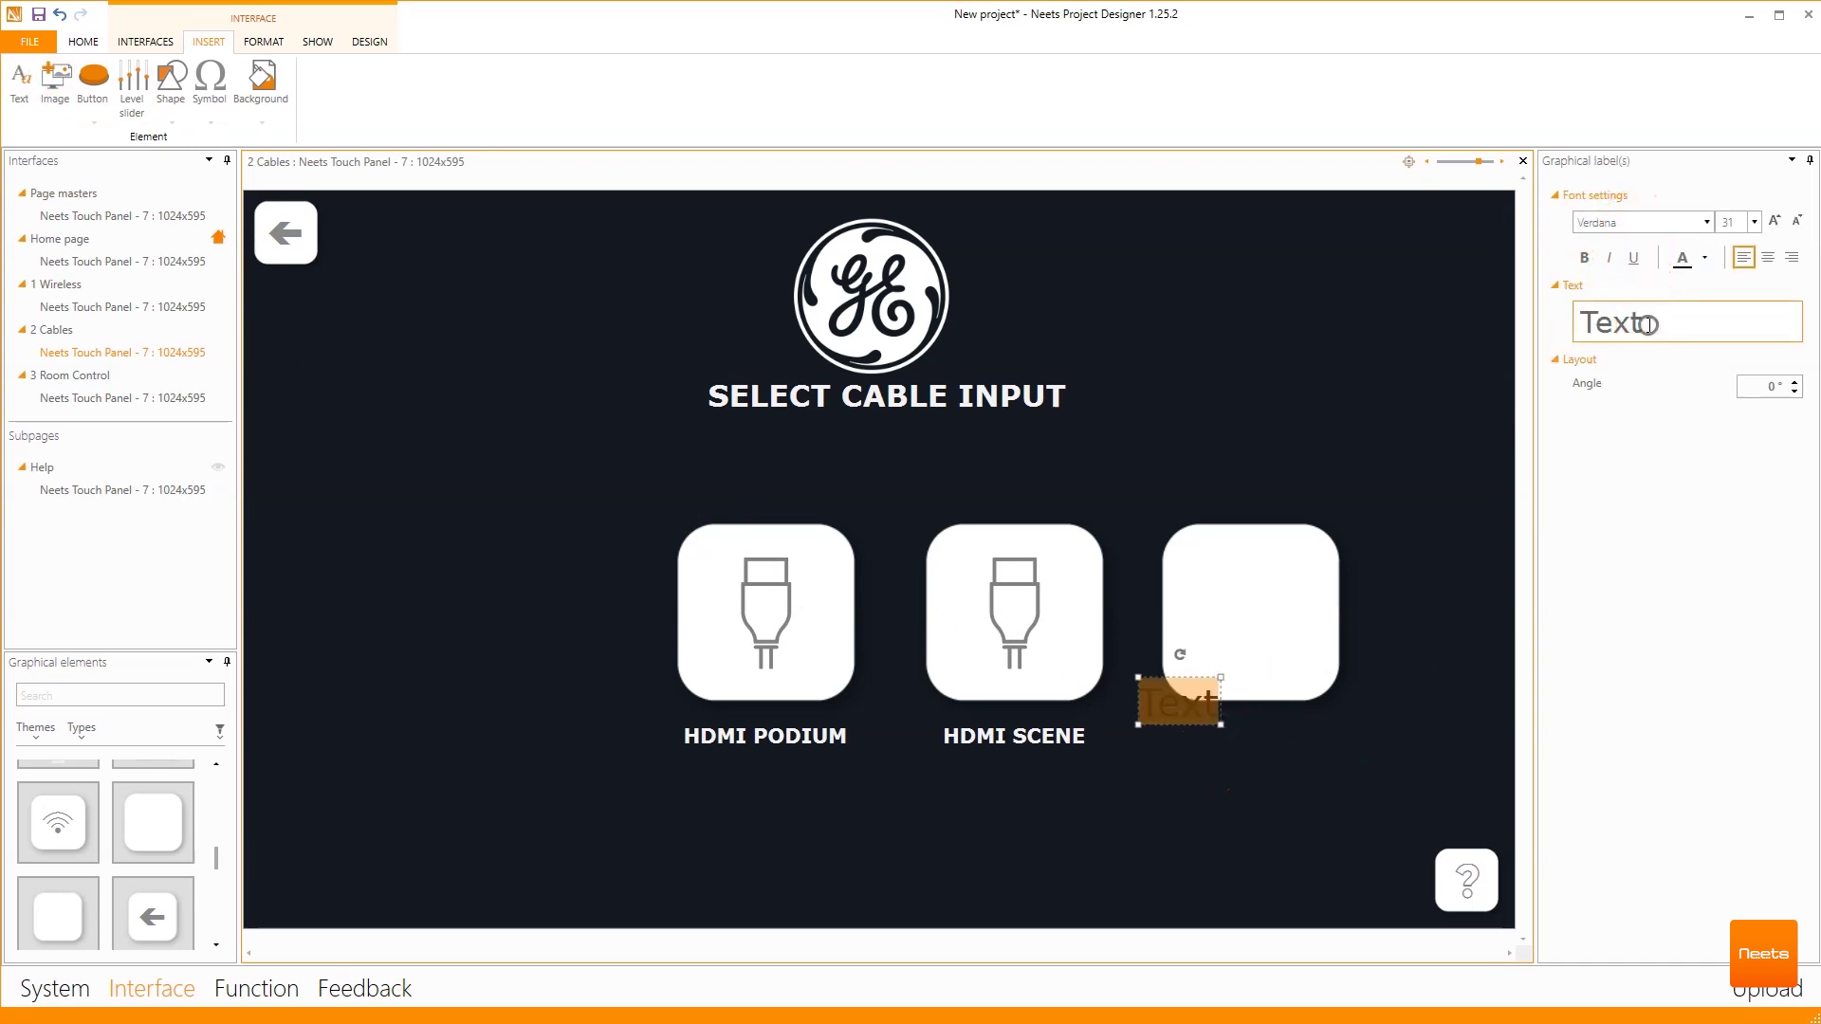
- Change the label to 'VGA' in white, bold, size 16, centred under the third button
{"action": "double_click", "coordinate": [1618, 322]}
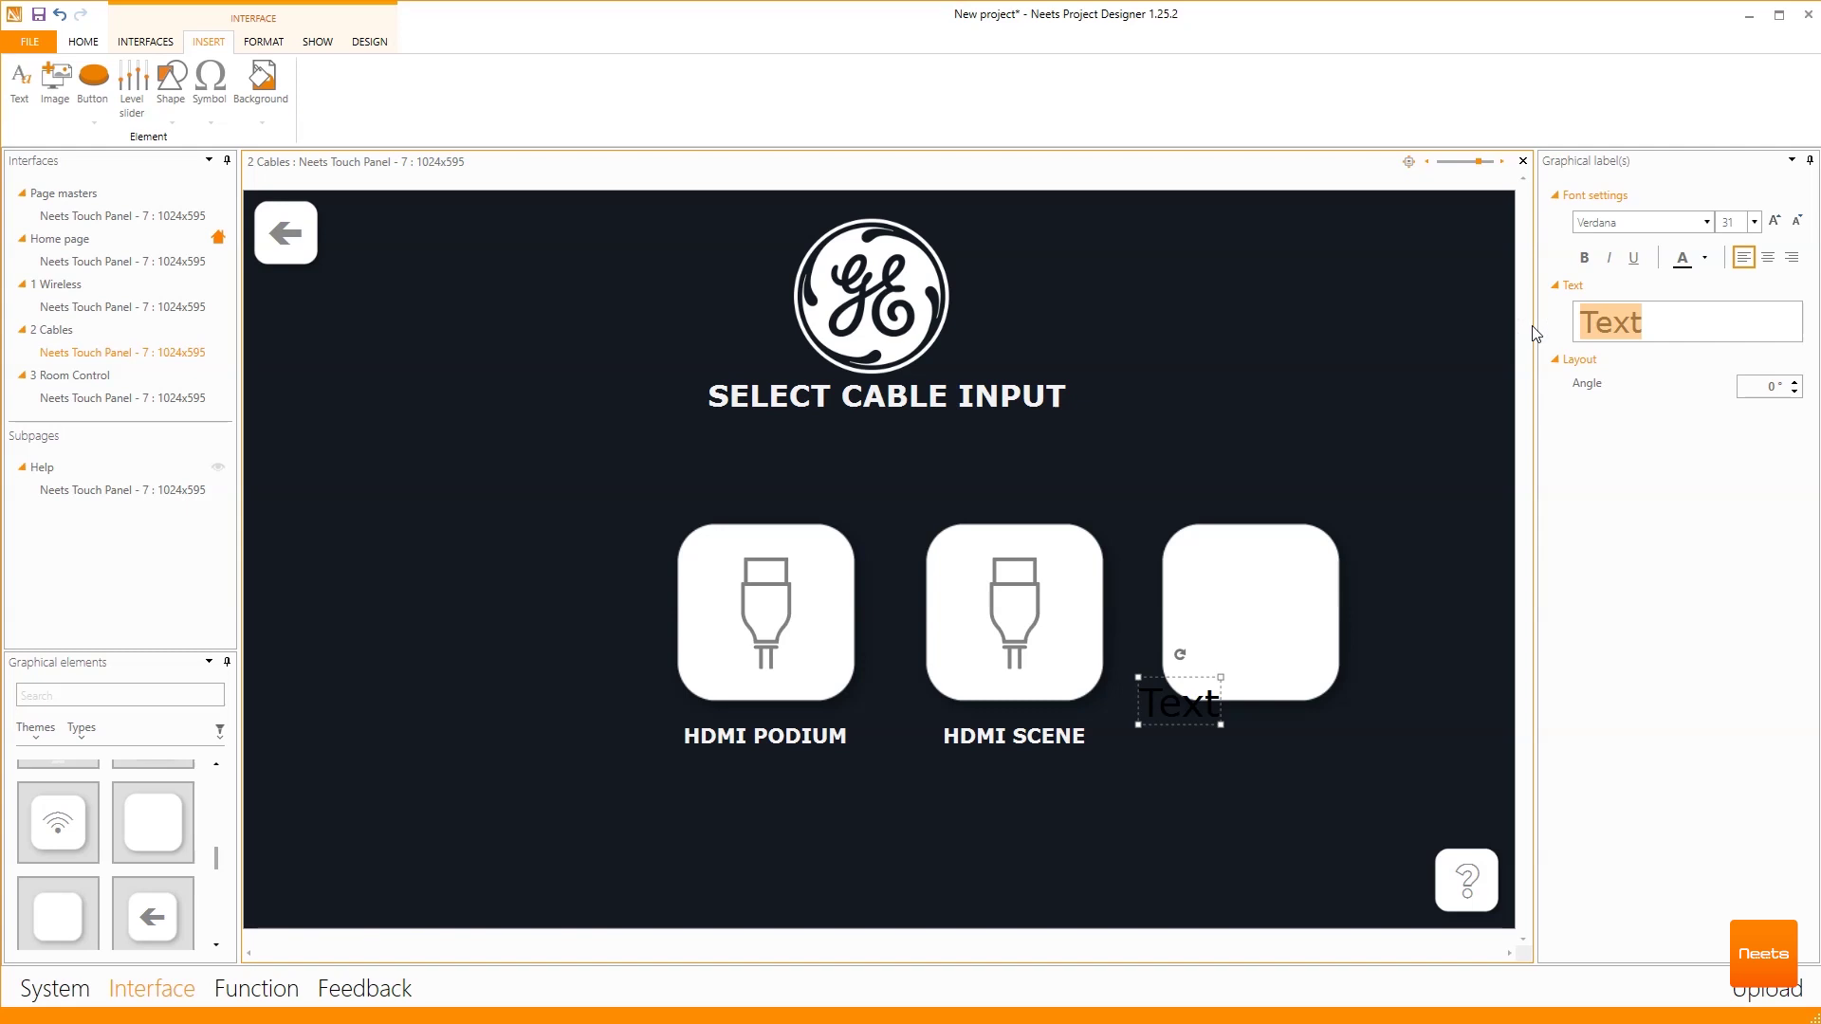
{"action": "type", "text": "VGA"}
{"action": "left_click", "coordinate": [1754, 222]}
{"action": "left_click", "coordinate": [1728, 407]}
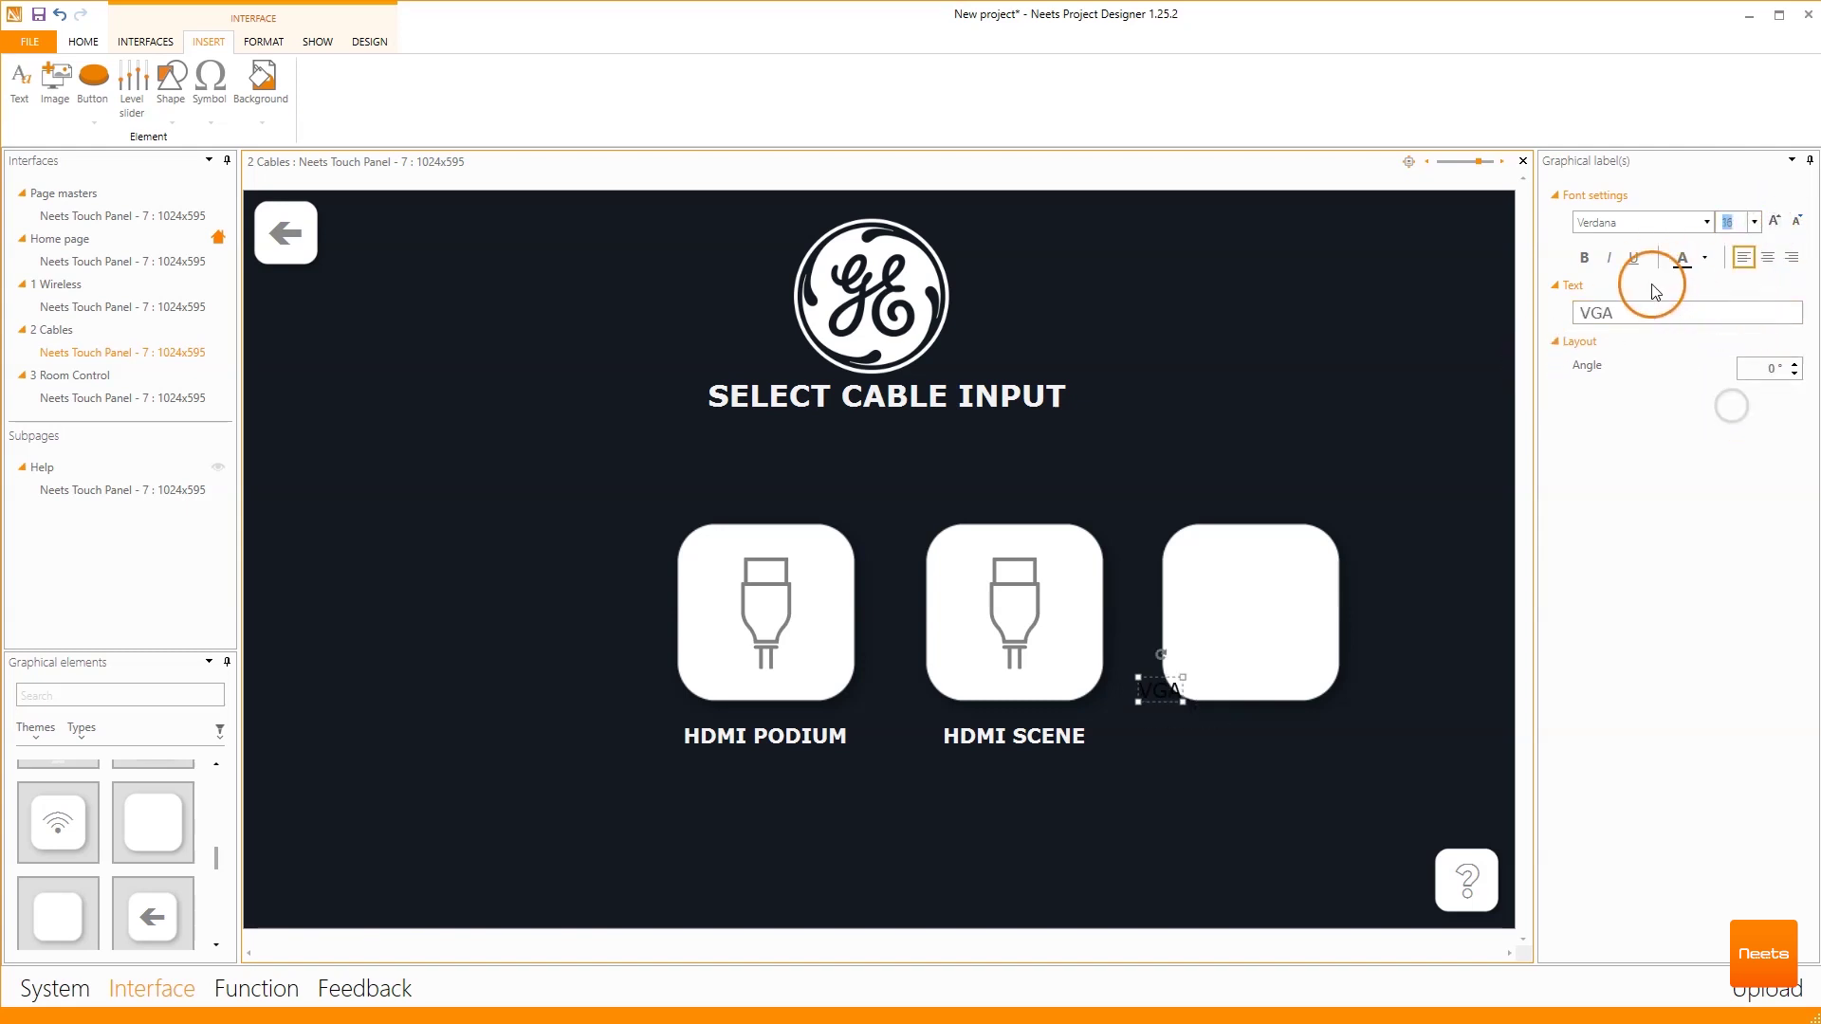
{"action": "left_click", "coordinate": [1706, 260]}
{"action": "left_click", "coordinate": [1684, 314]}
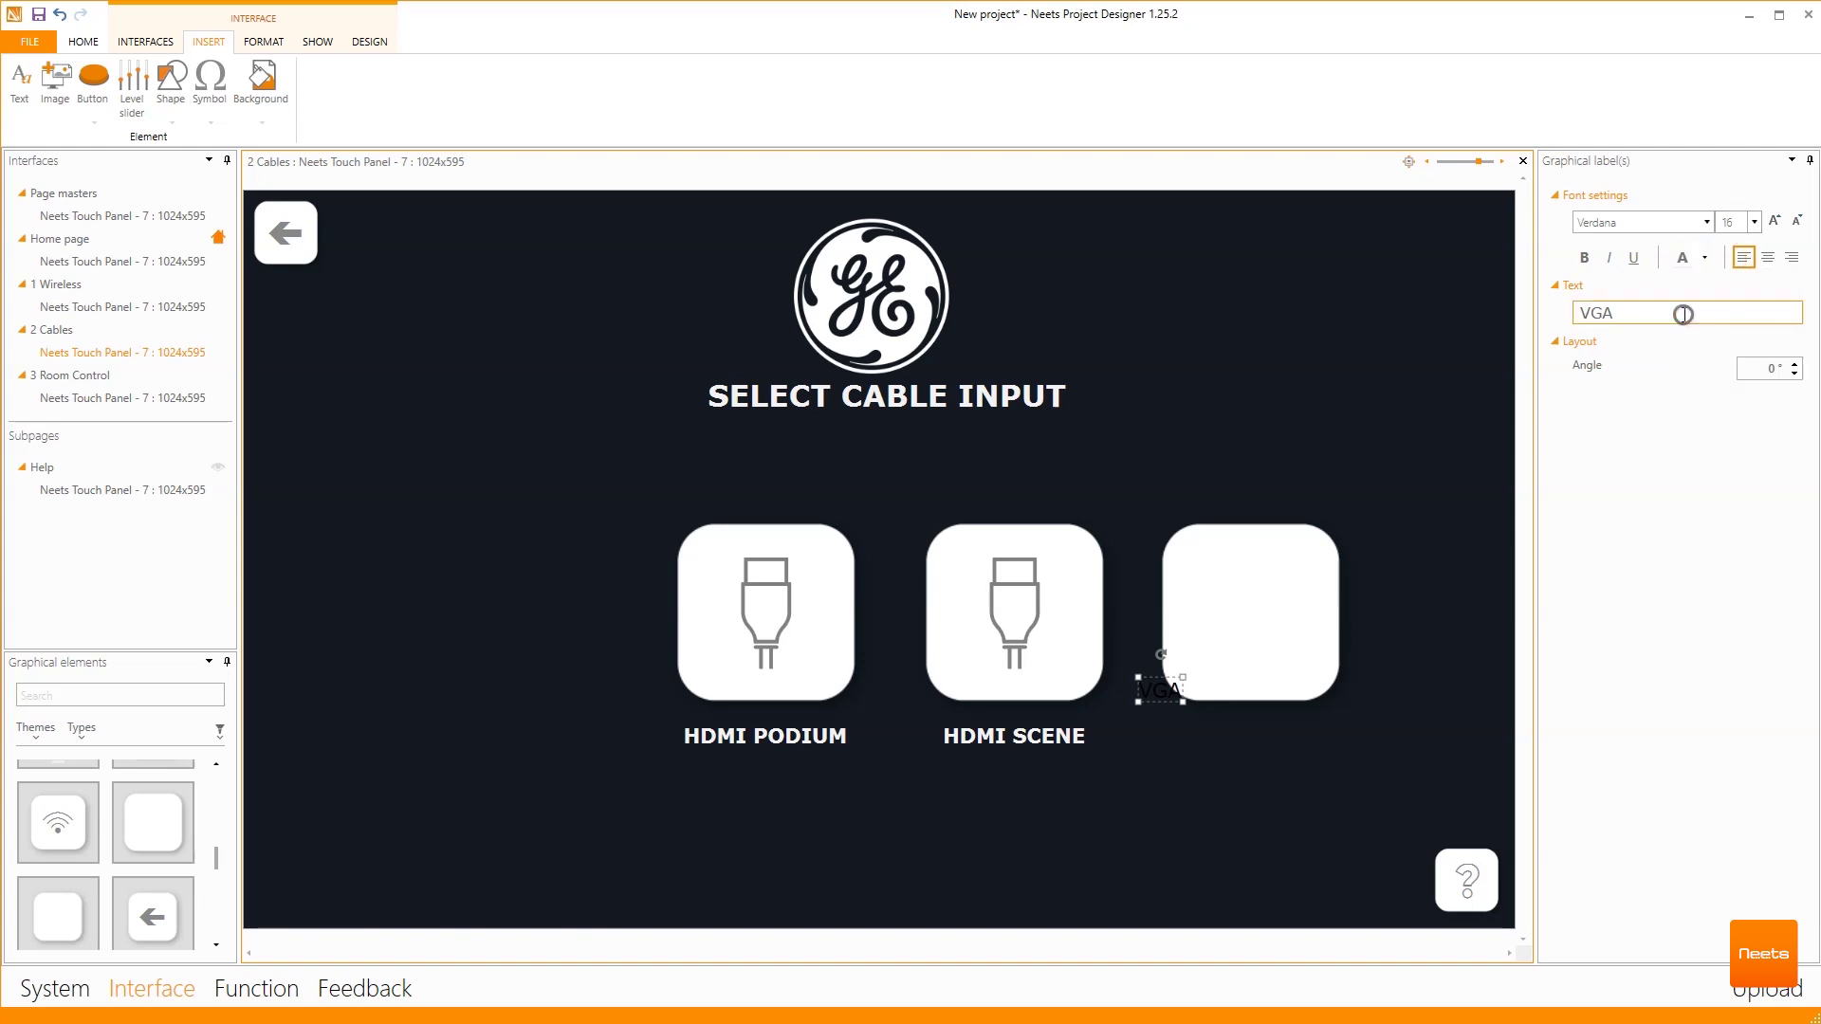
{"action": "left_click", "coordinate": [1584, 257]}
{"action": "left_click_drag", "start_coordinate": [1152, 693], "coordinate": [1240, 741]}
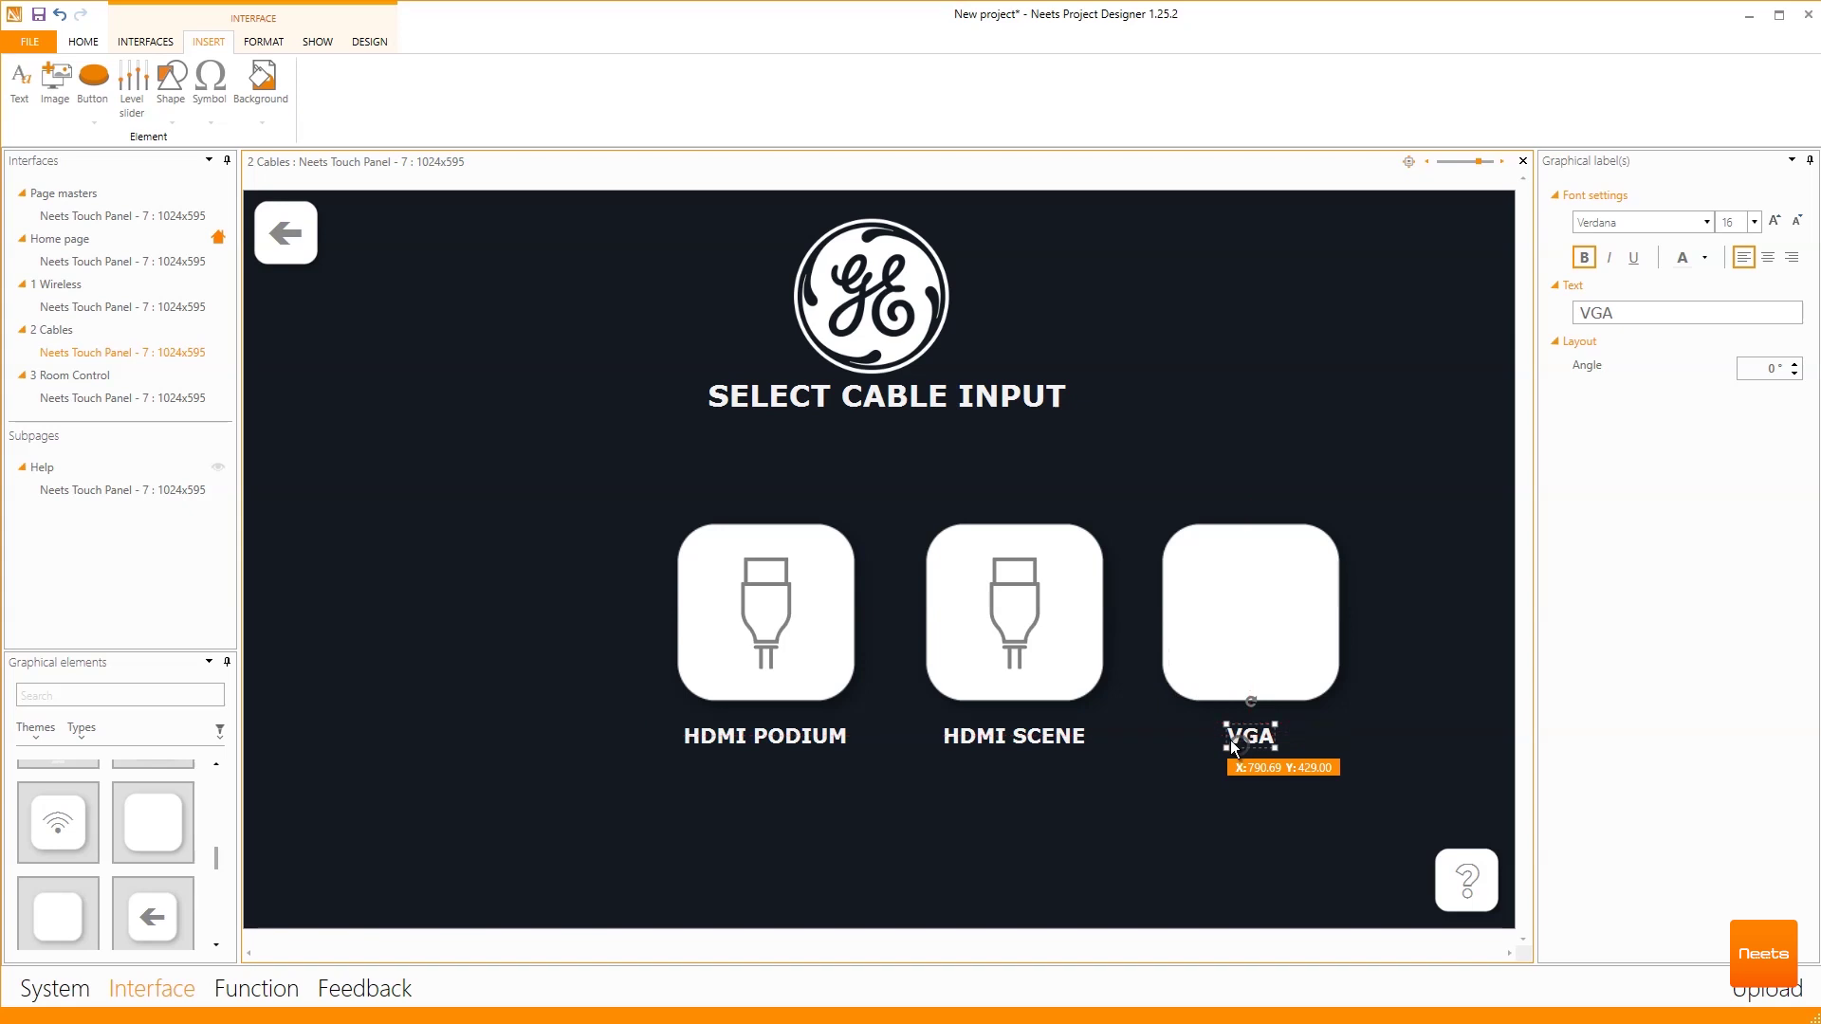
{"action": "left_click", "coordinate": [1244, 602]}
{"action": "left_click", "coordinate": [1721, 554]}
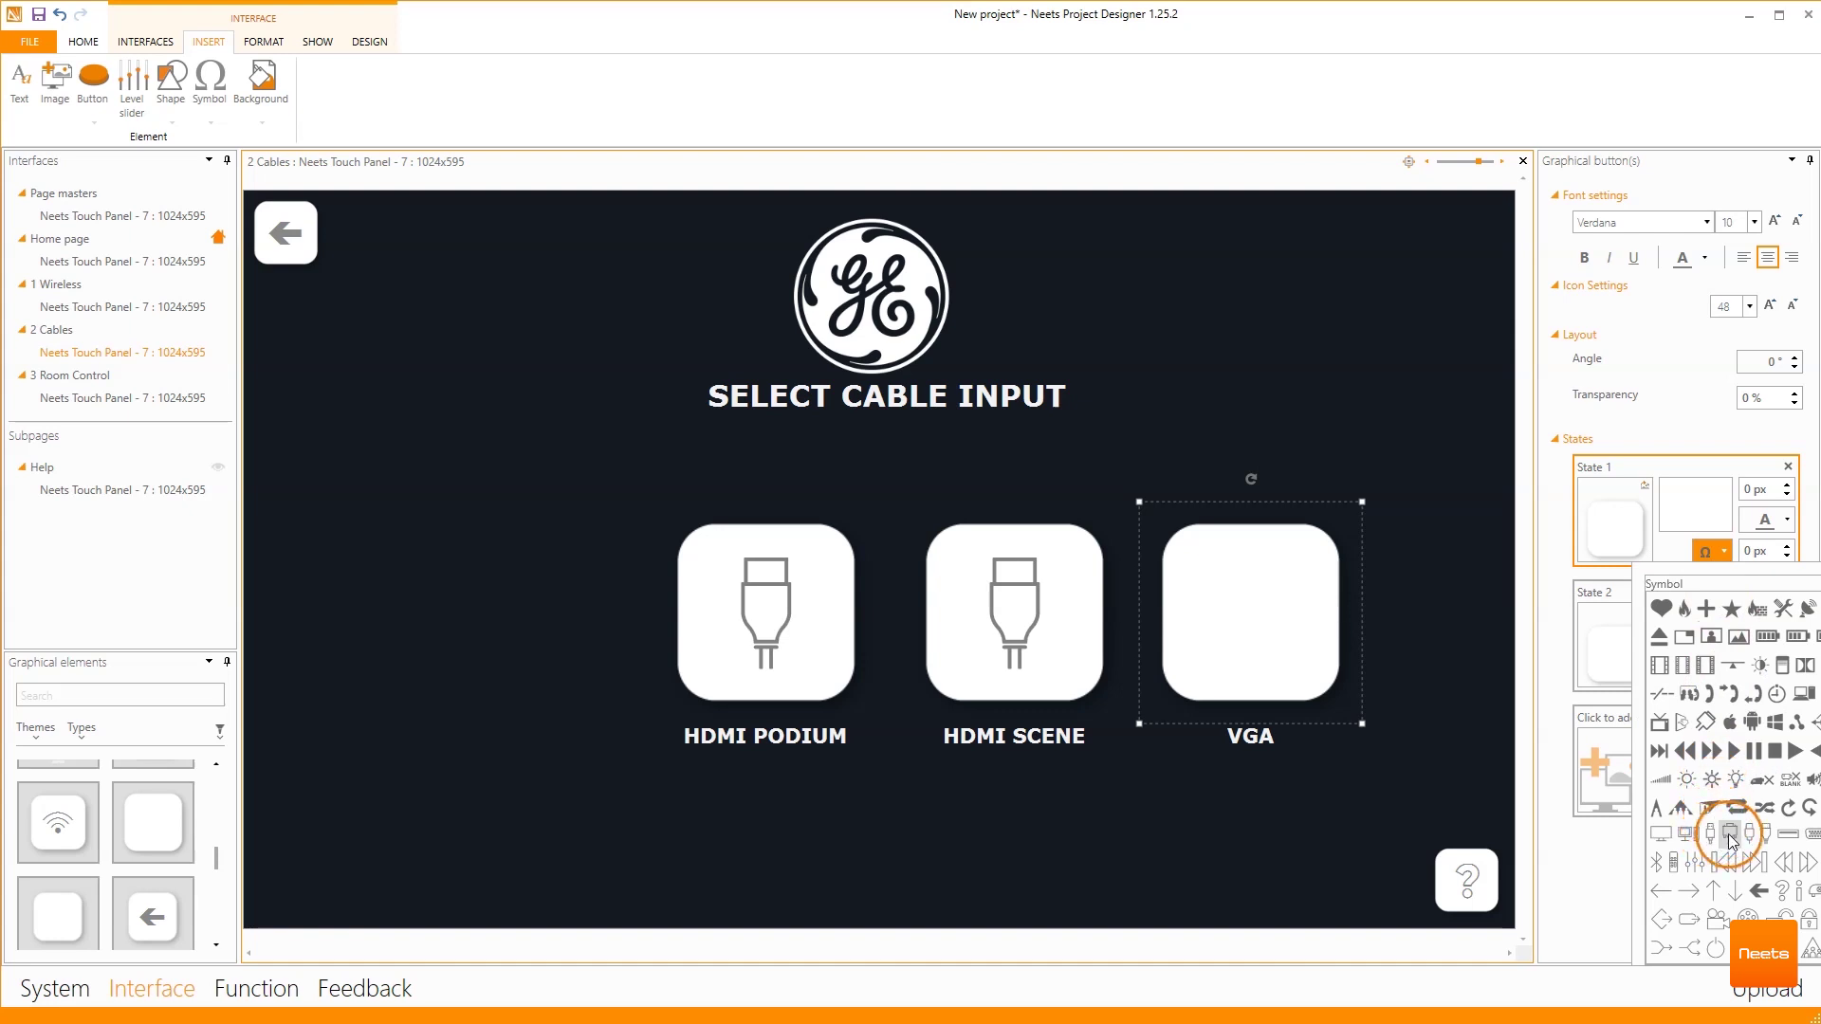
- Give both button states the VGA connector icon and enlarge the icon to size 72
{"action": "left_click", "coordinate": [1714, 826]}
{"action": "left_click", "coordinate": [1724, 675]}
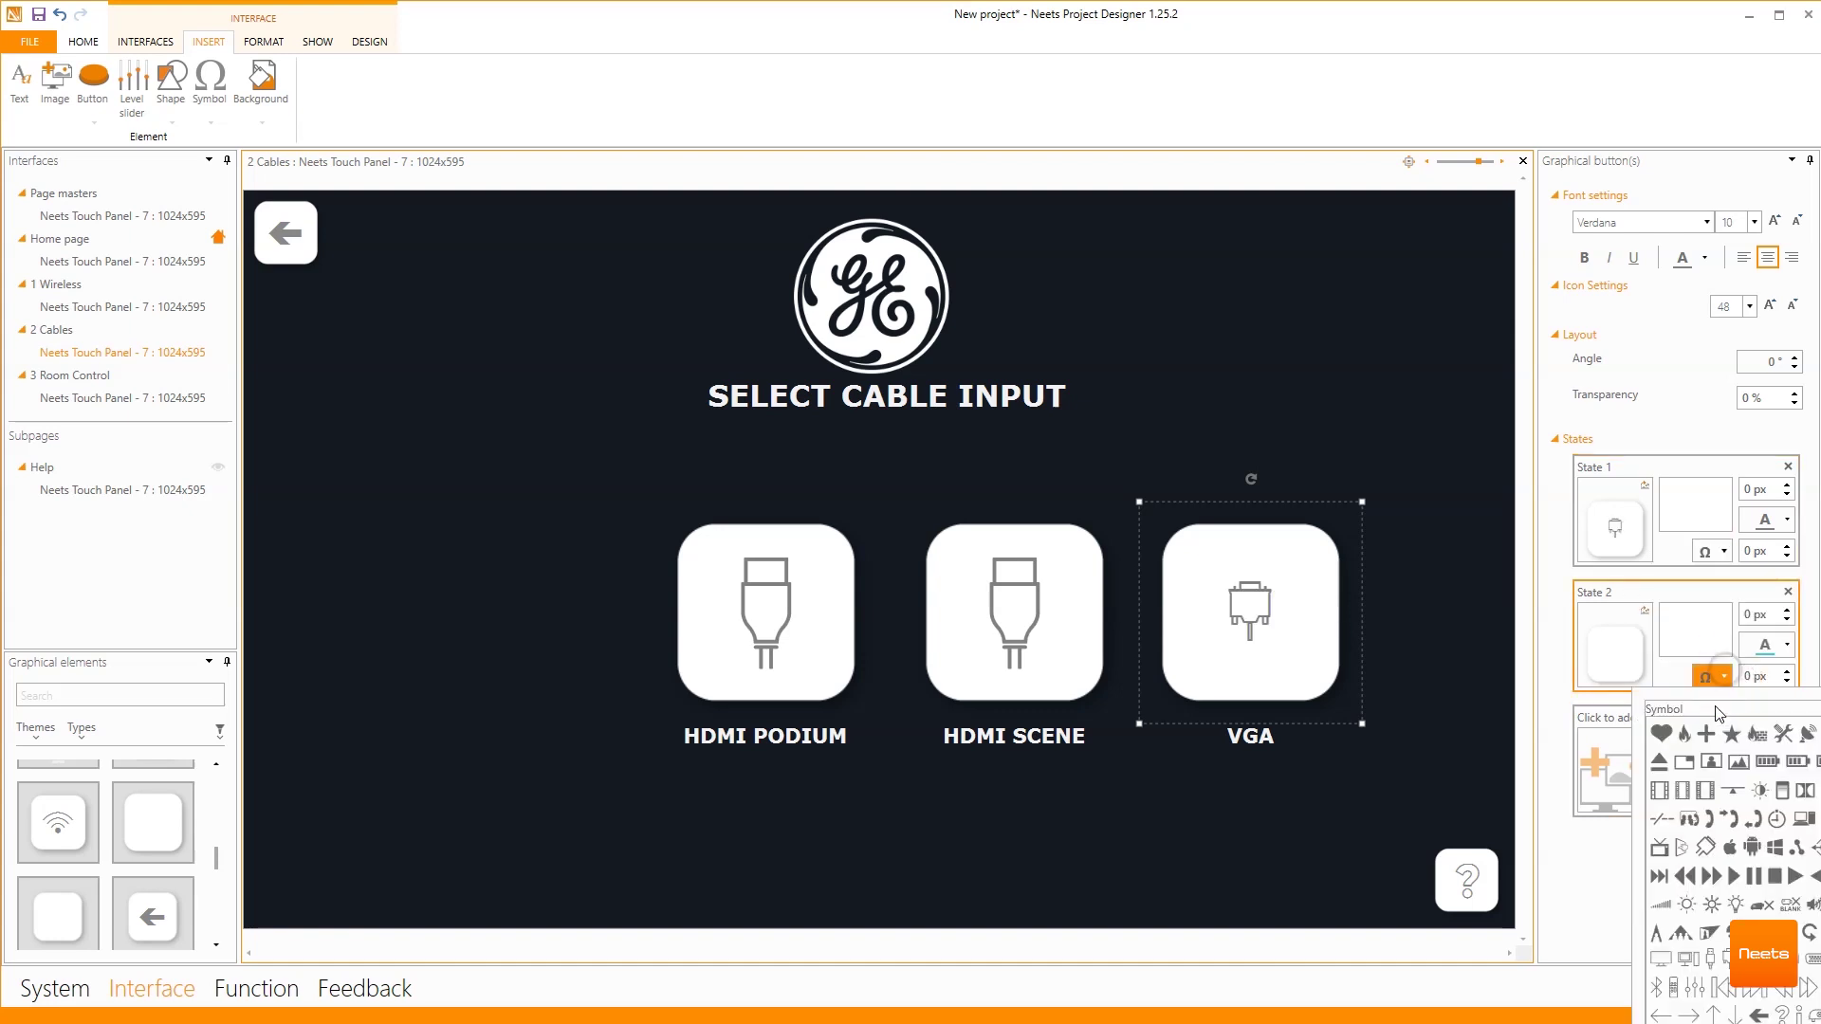
{"action": "left_click", "coordinate": [1745, 992]}
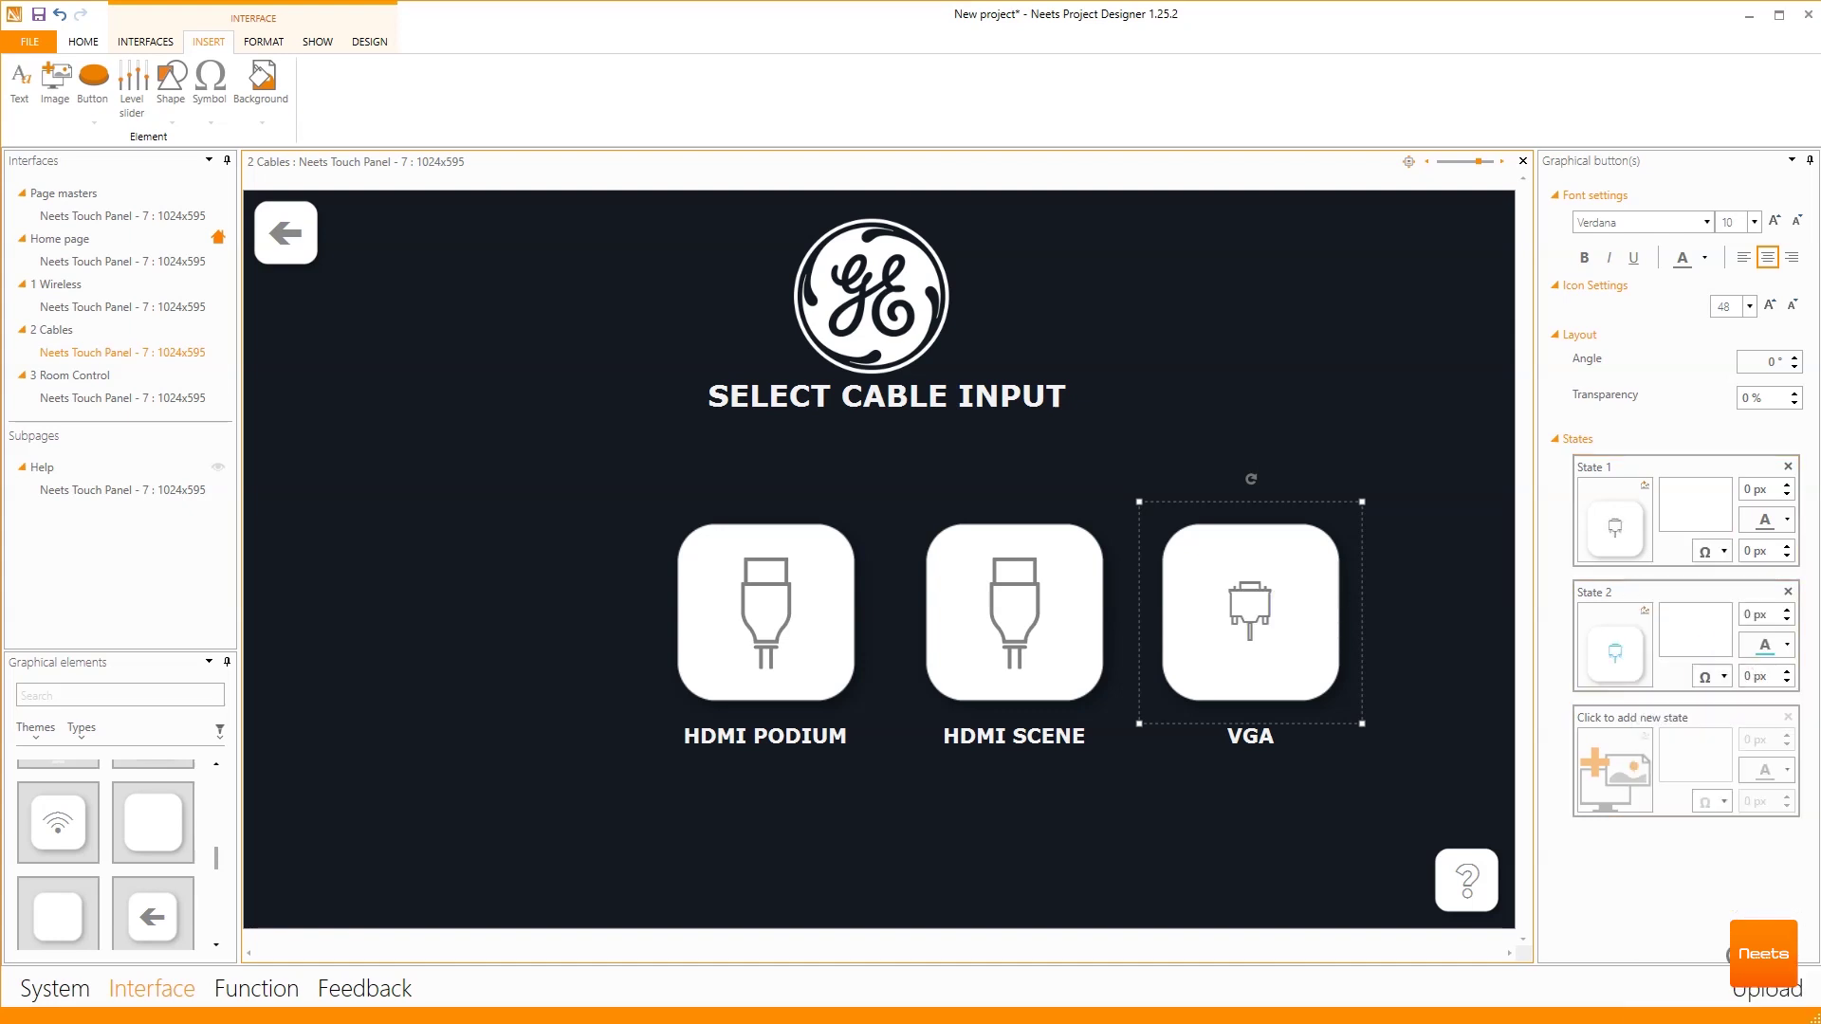
{"action": "left_click", "coordinate": [1770, 305]}
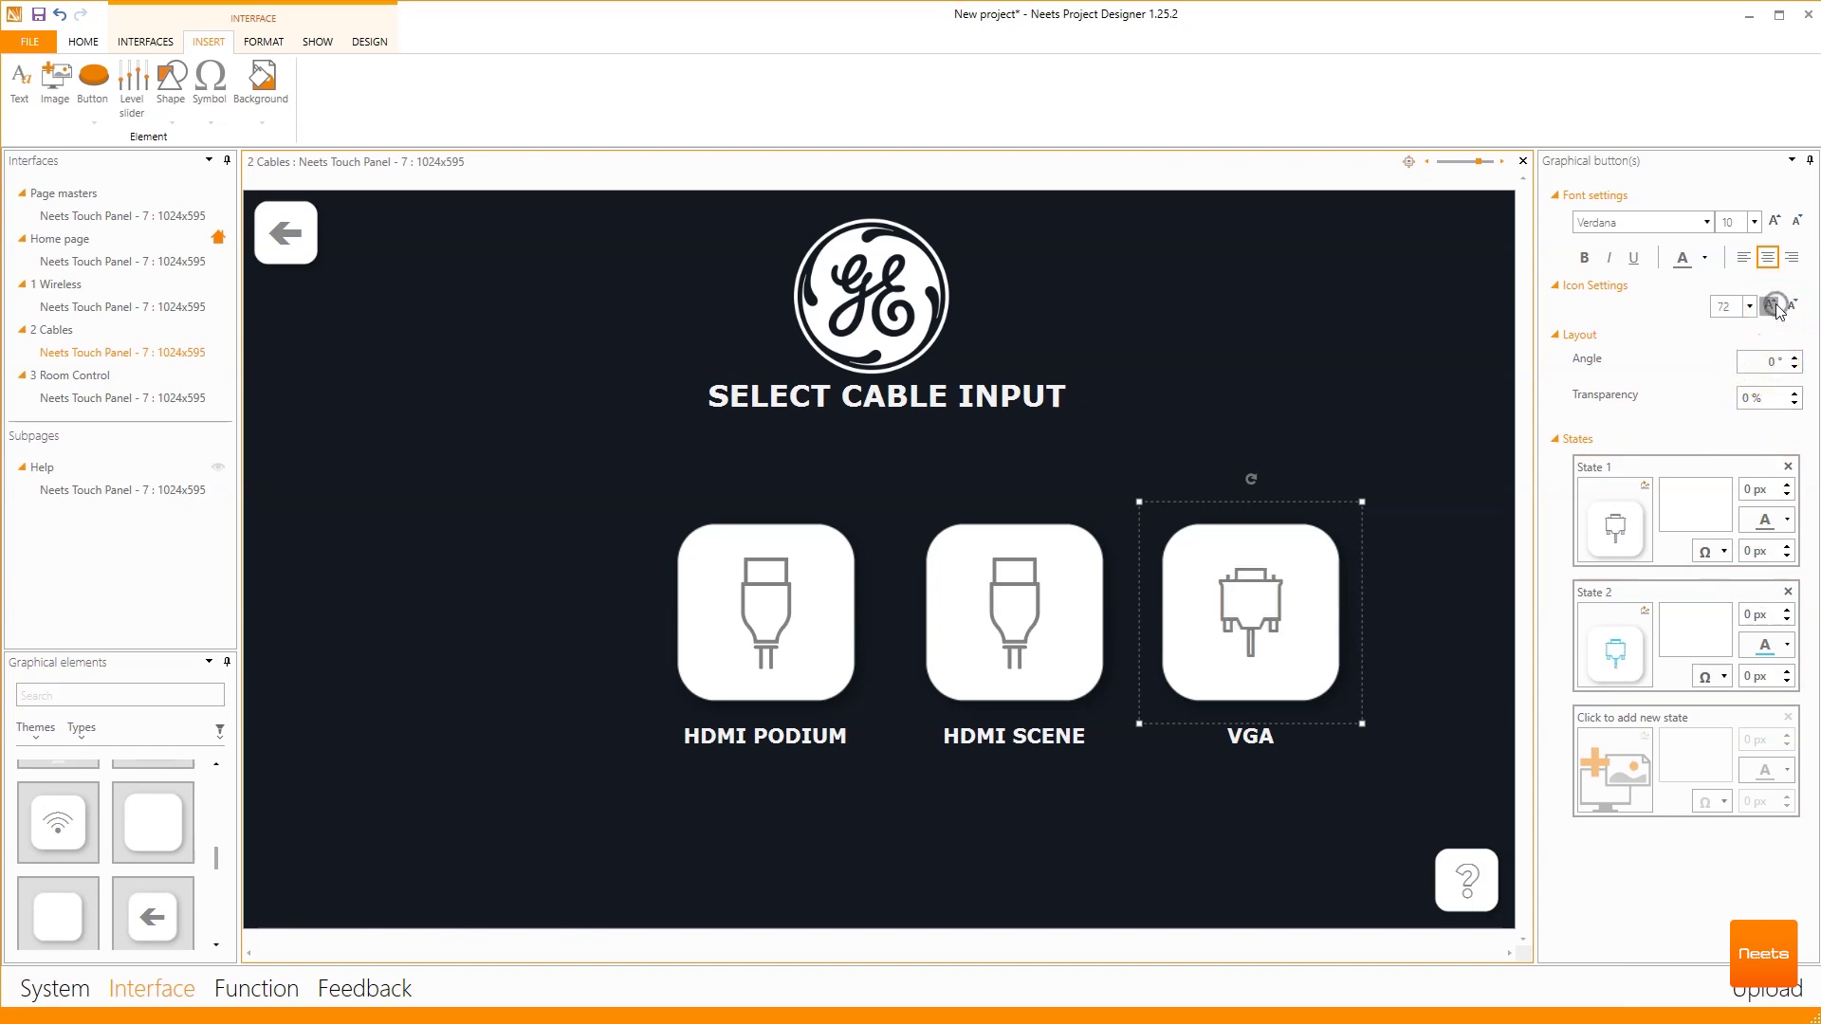
{"action": "left_click", "coordinate": [1265, 408]}
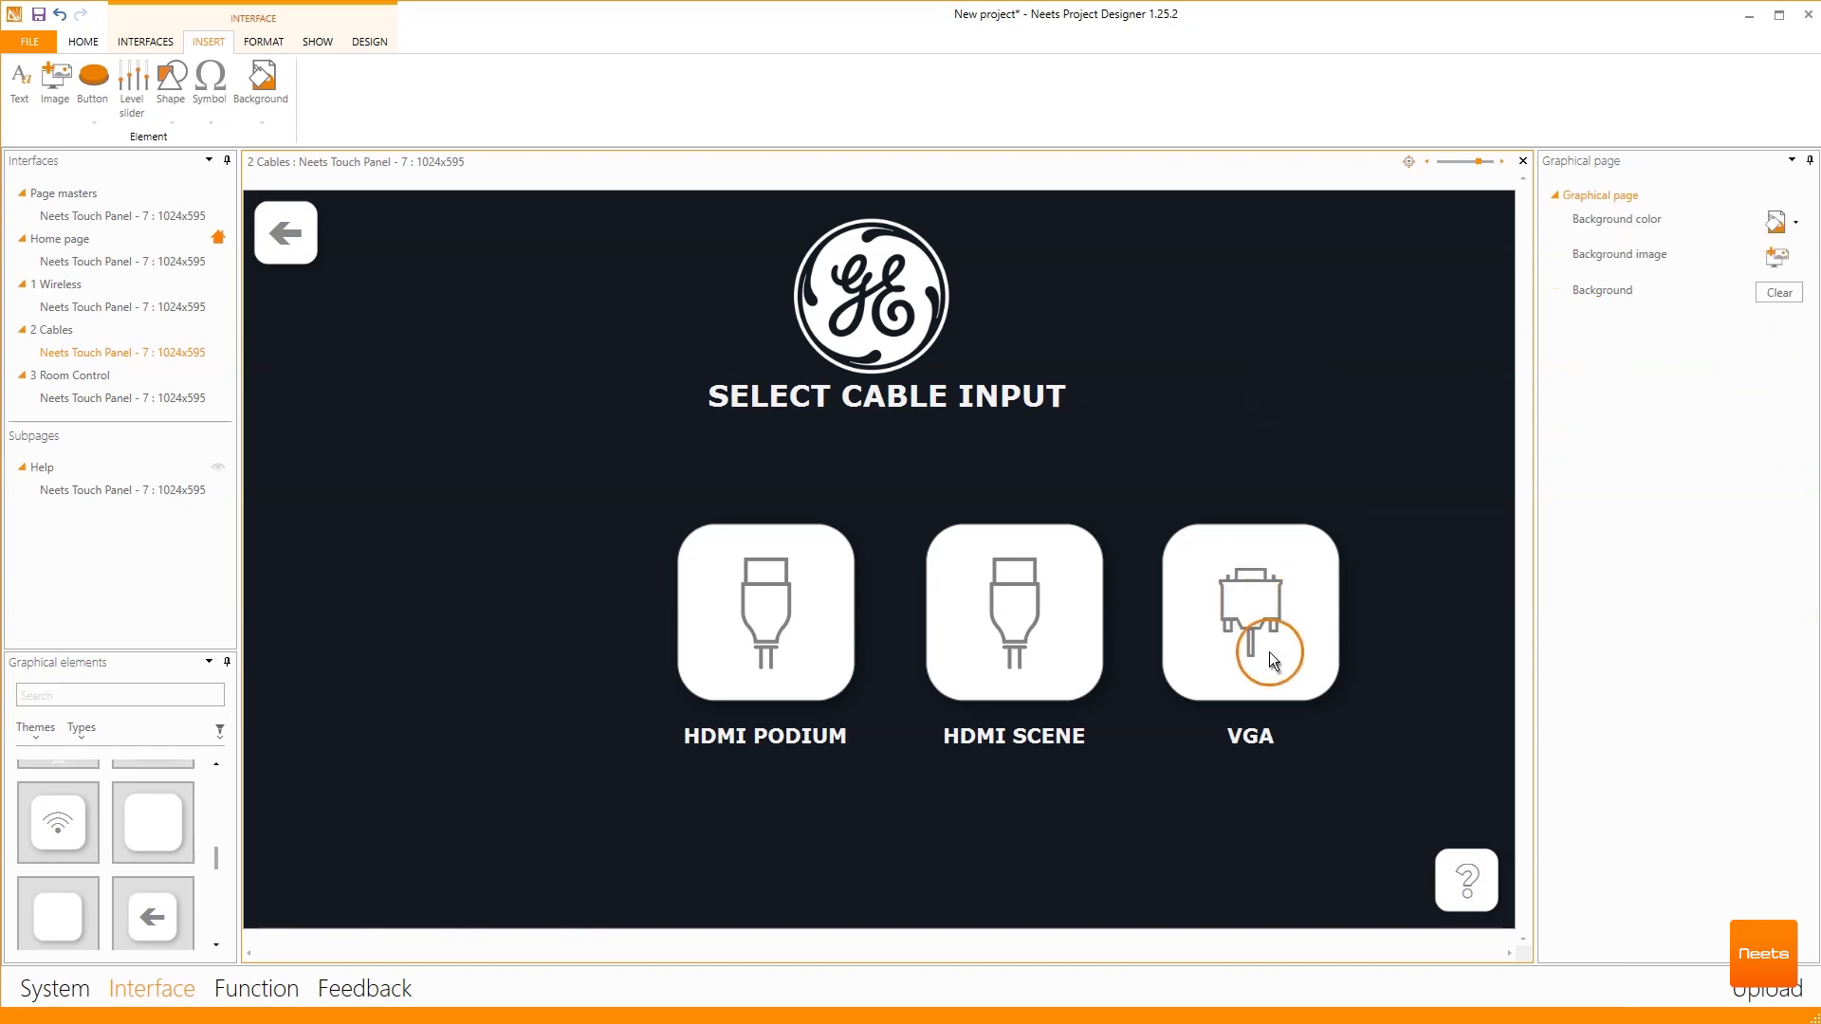
{"action": "left_click", "coordinate": [1254, 735]}
- Shift the HDMI PODIUM, HDMI SCENE and VGA buttons and labels about 126 px left to centre them
{"action": "left_click", "coordinate": [1010, 740], "text": "ctrl"}
{"action": "left_click", "coordinate": [813, 731], "text": "ctrl"}
{"action": "left_click", "coordinate": [816, 635], "text": "ctrl"}
{"action": "left_click", "coordinate": [1011, 589], "text": "ctrl"}
{"action": "left_click", "coordinate": [1307, 592], "text": "ctrl"}
{"action": "left_click_drag", "start_coordinate": [1256, 600], "coordinate": [1122, 604]}
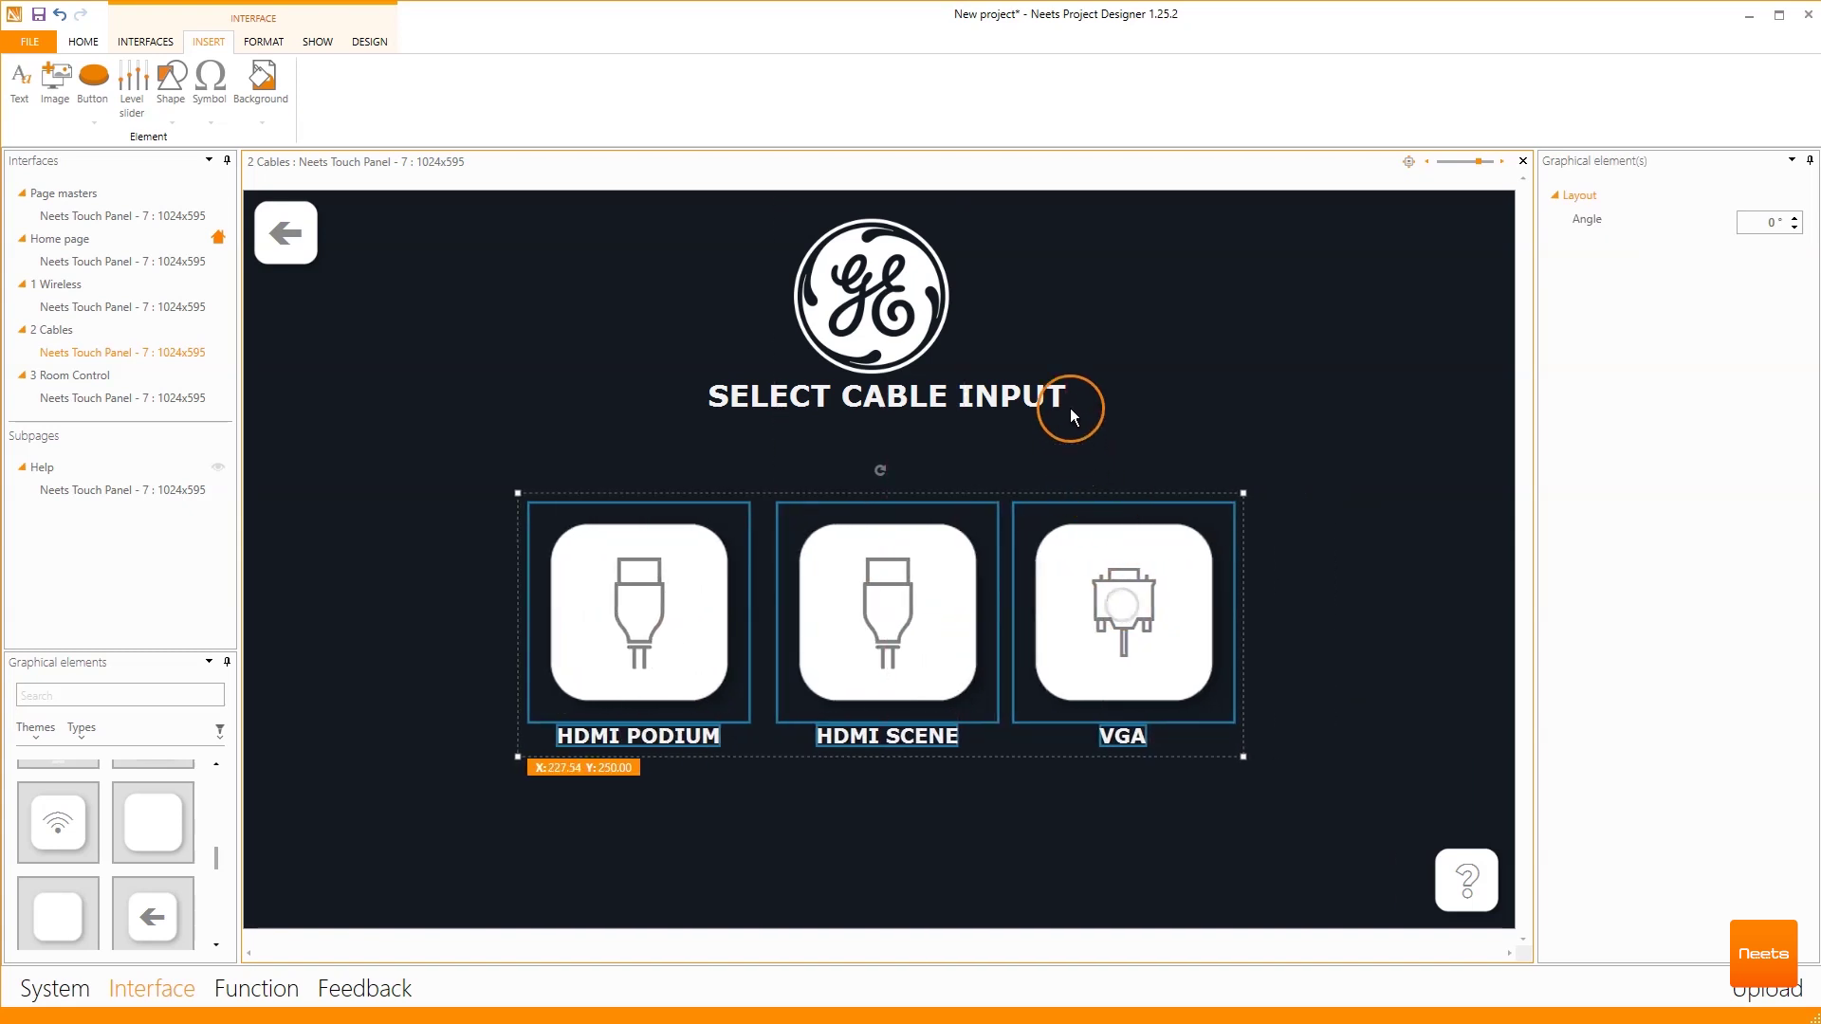
{"action": "left_click", "coordinate": [1123, 400]}
- Raise the page master's GE logo to Y:0, then review the home, Wireless and Cables pages
{"action": "left_click", "coordinate": [122, 215]}
{"action": "left_click_drag", "start_coordinate": [847, 295], "coordinate": [860, 283]}
{"action": "left_click", "coordinate": [171, 275]}
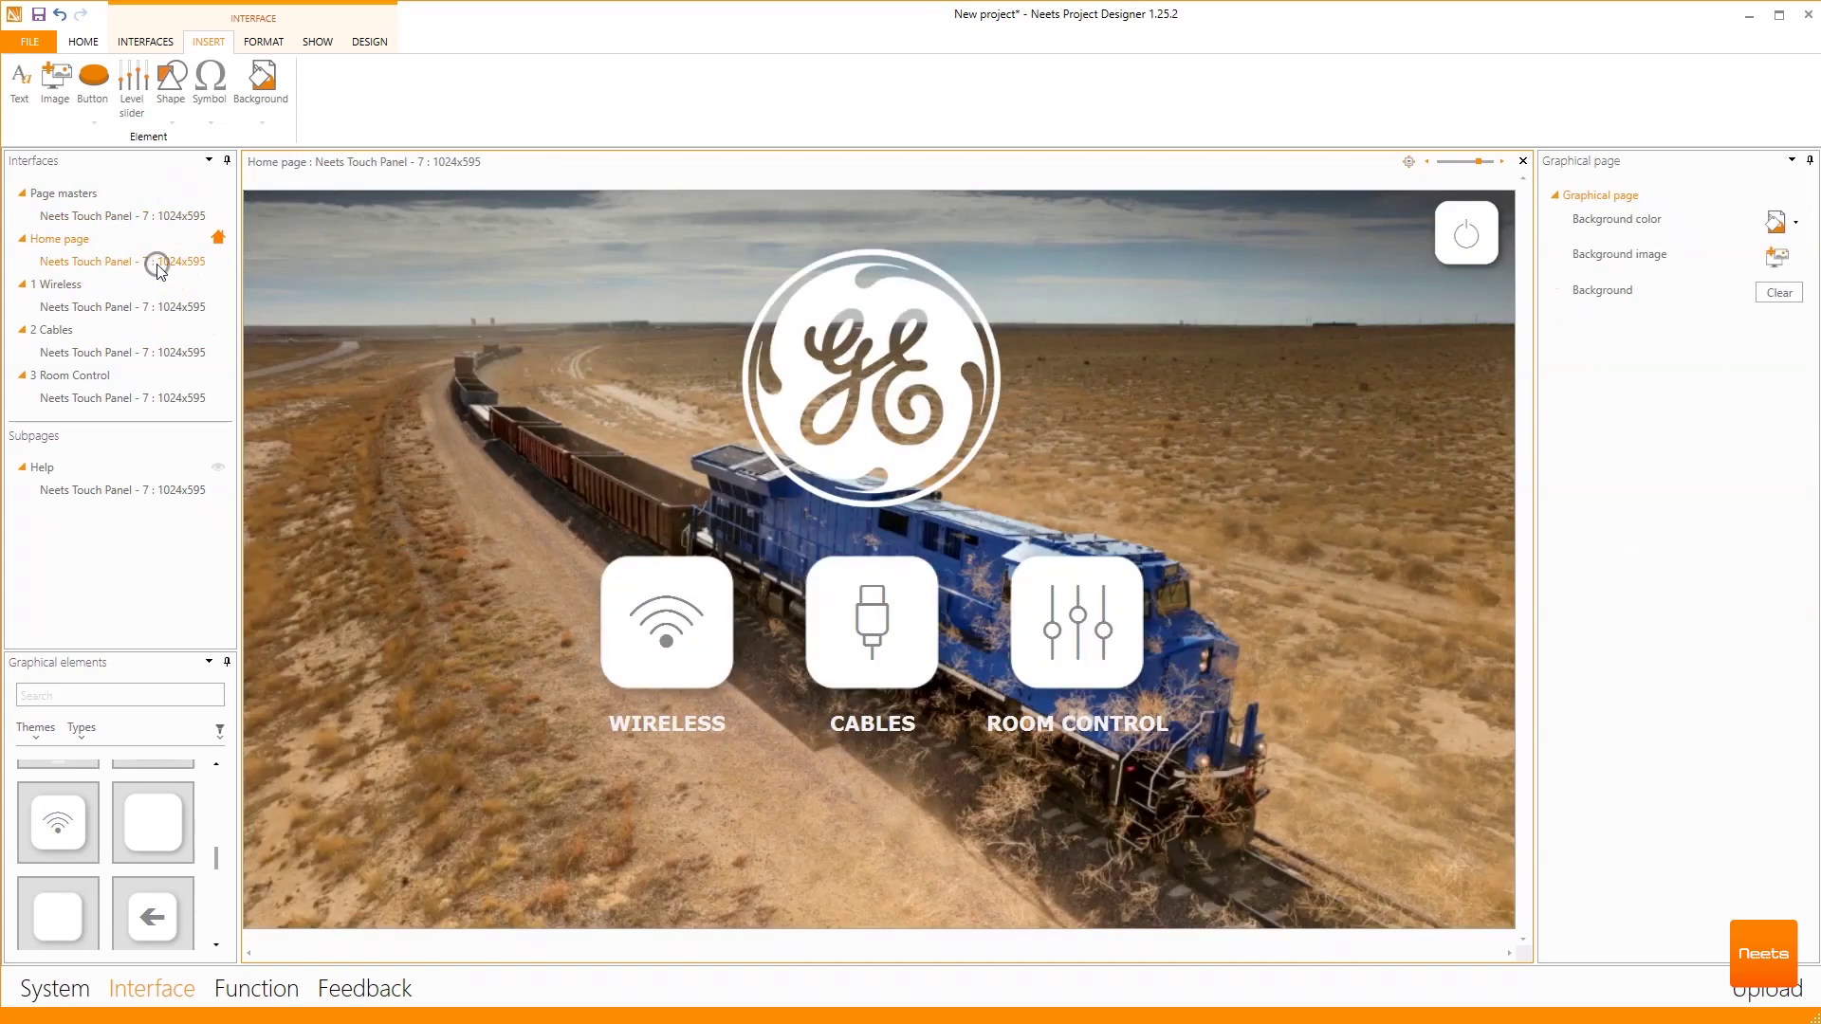
{"action": "left_click", "coordinate": [152, 307]}
{"action": "left_click", "coordinate": [147, 353]}
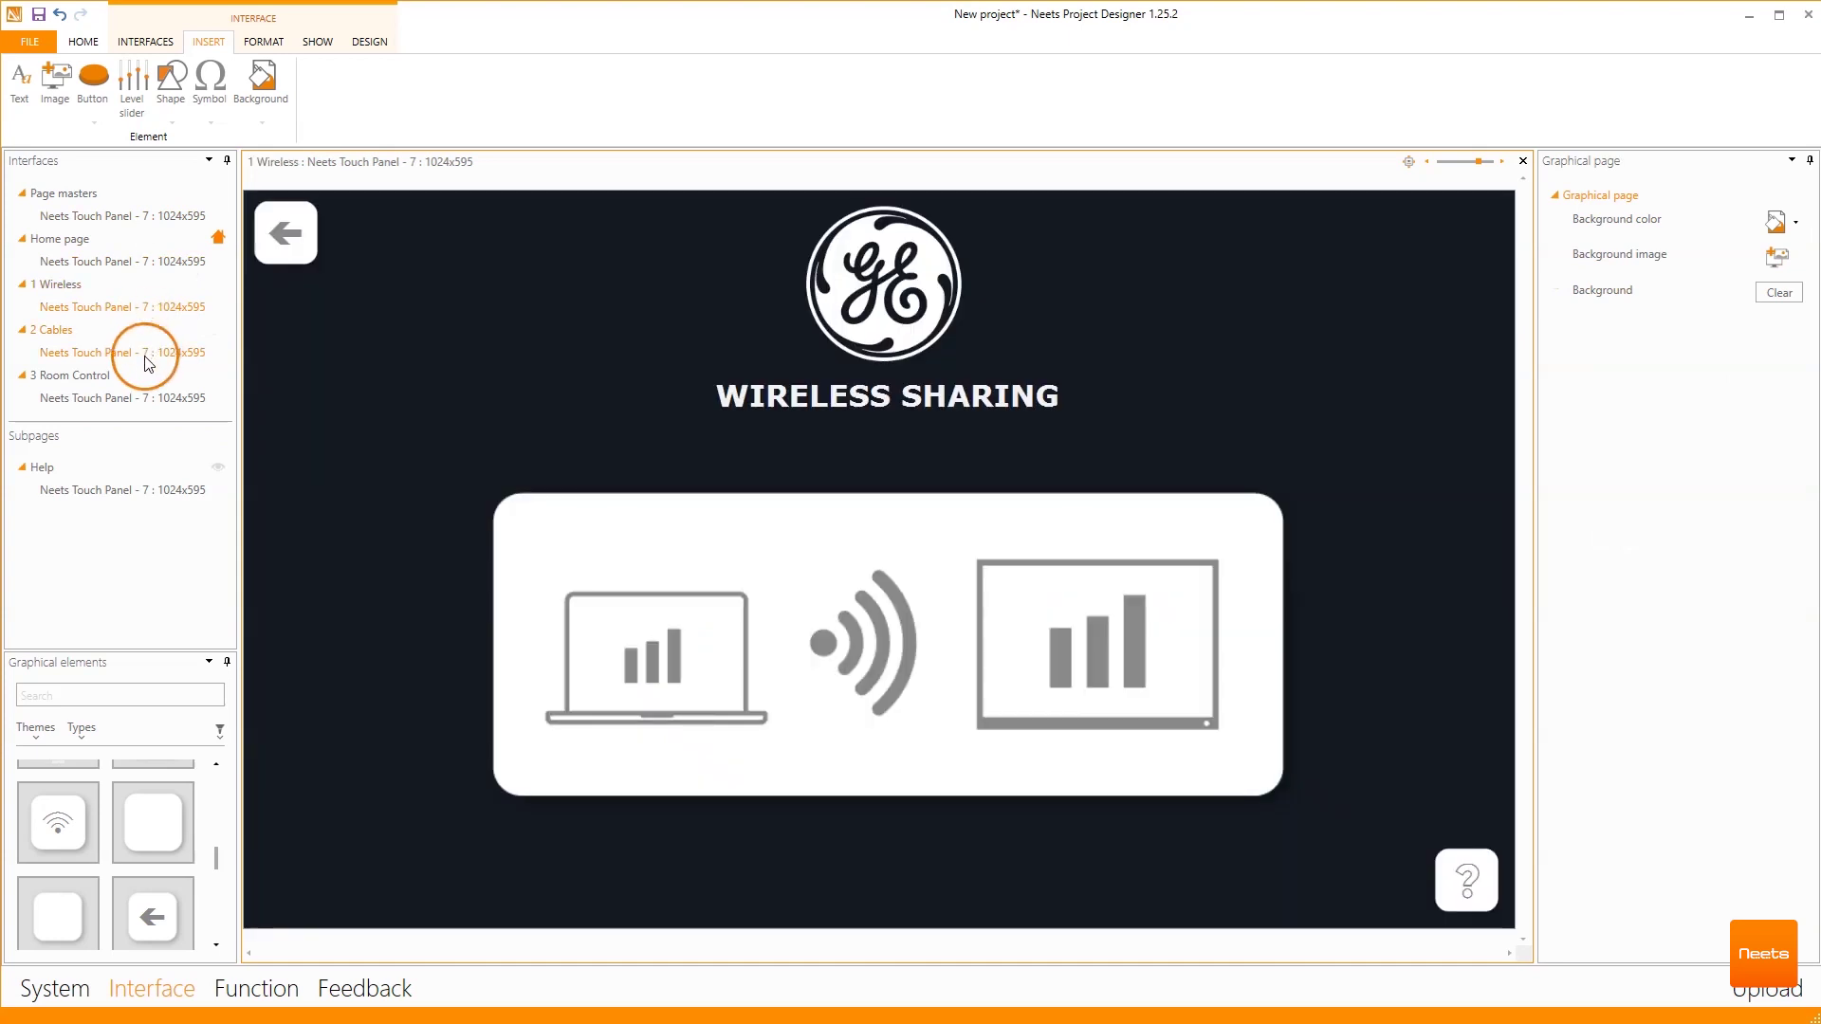